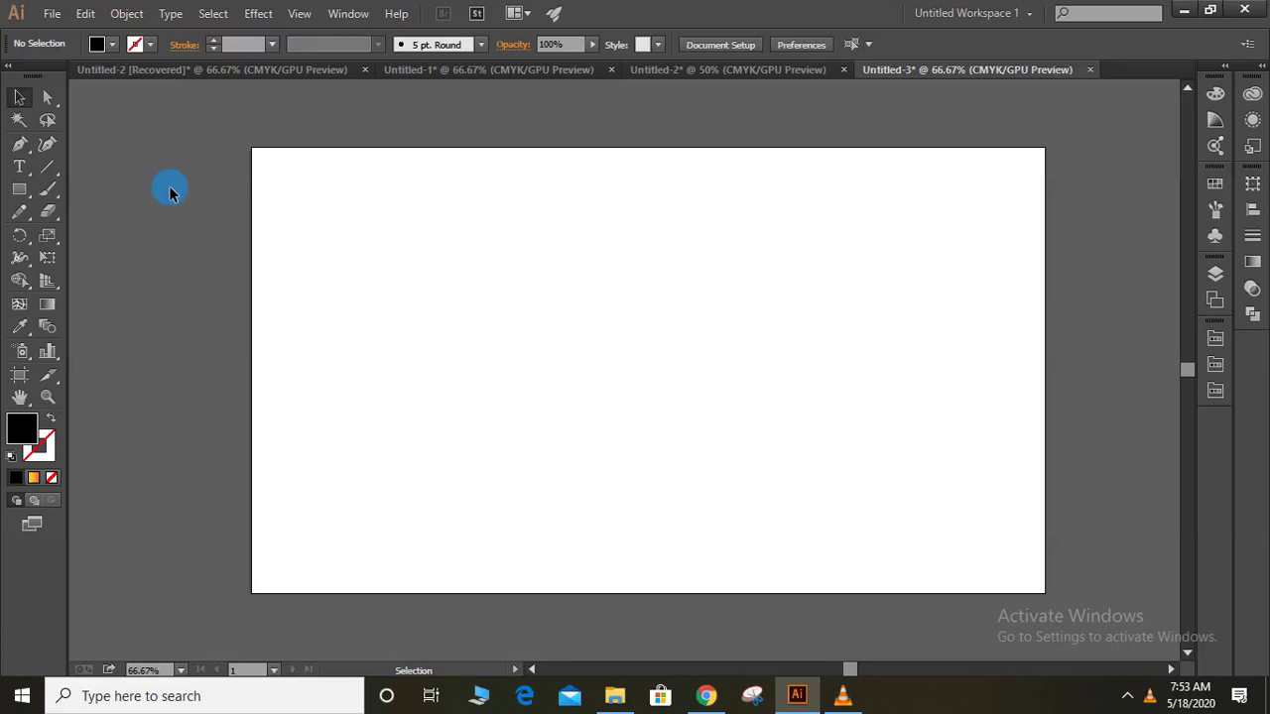
- Type a letter D on the artboard, enlarge it to about 647 pt and centre it
{"action": "left_click", "coordinate": [19, 166]}
{"action": "left_click", "coordinate": [499, 357]}
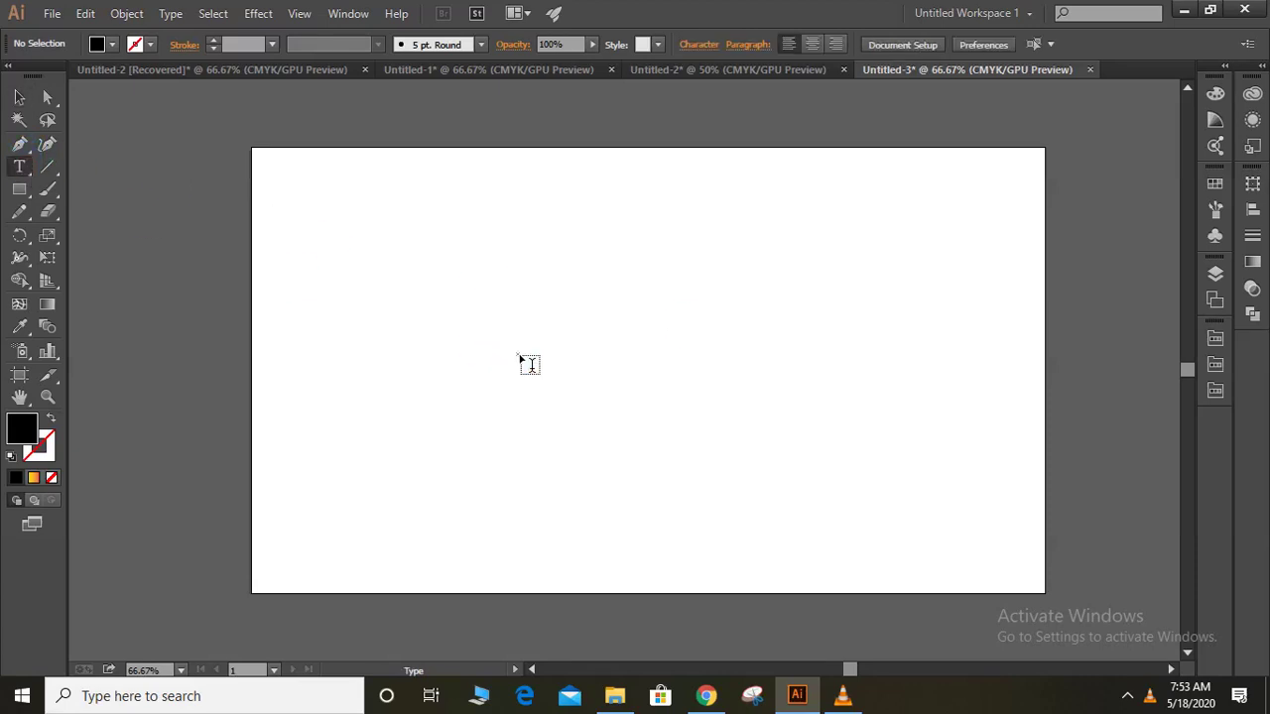
{"action": "left_click", "coordinate": [727, 422]}
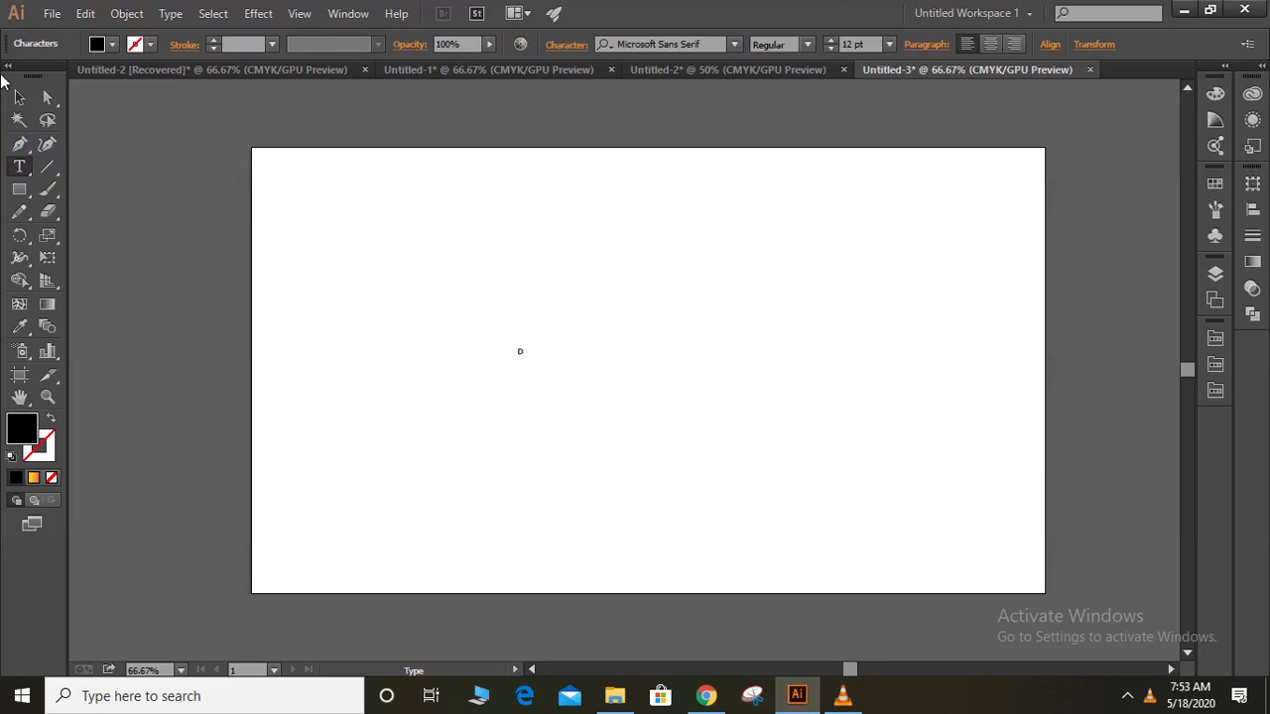
{"action": "left_click", "coordinate": [19, 96]}
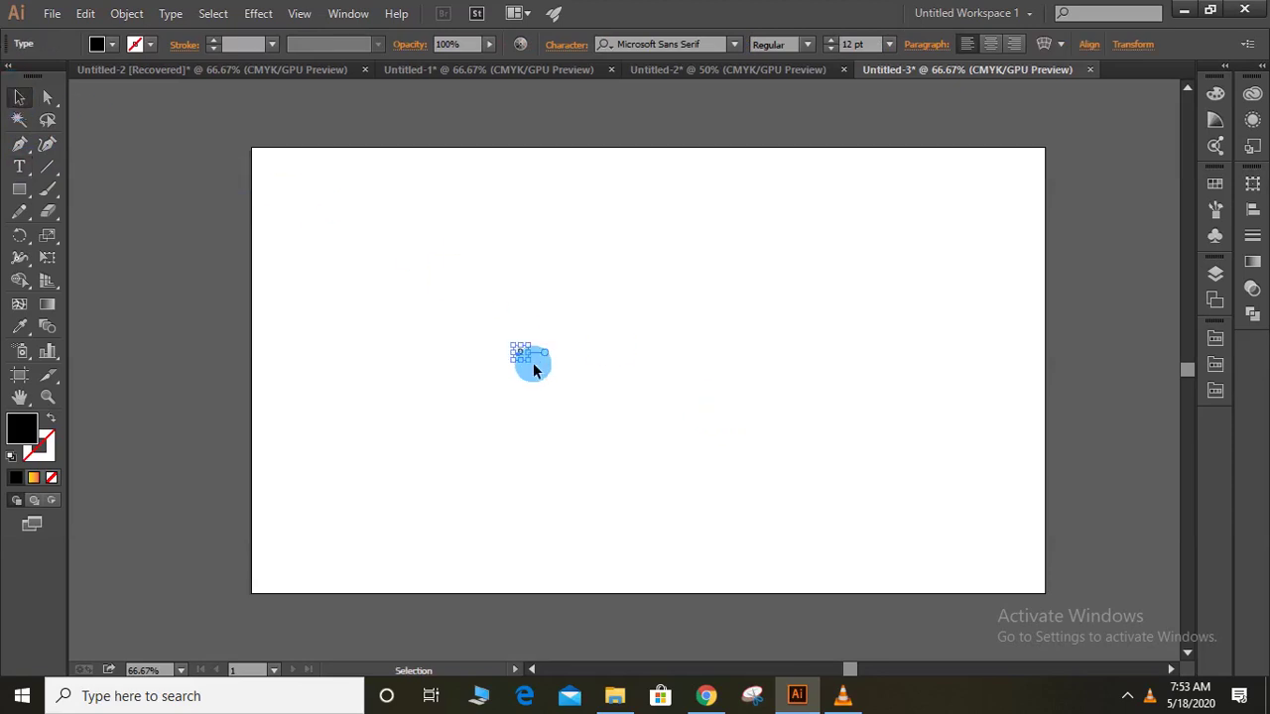
{"action": "left_click_drag", "start_coordinate": [537, 370], "coordinate": [703, 510]}
{"action": "mouse_move", "coordinate": [595, 390]}
{"action": "left_mouse_down"}
{"action": "mouse_move", "coordinate": [515, 256]}
{"action": "mouse_move", "coordinate": [403, 188]}
{"action": "left_mouse_up"}
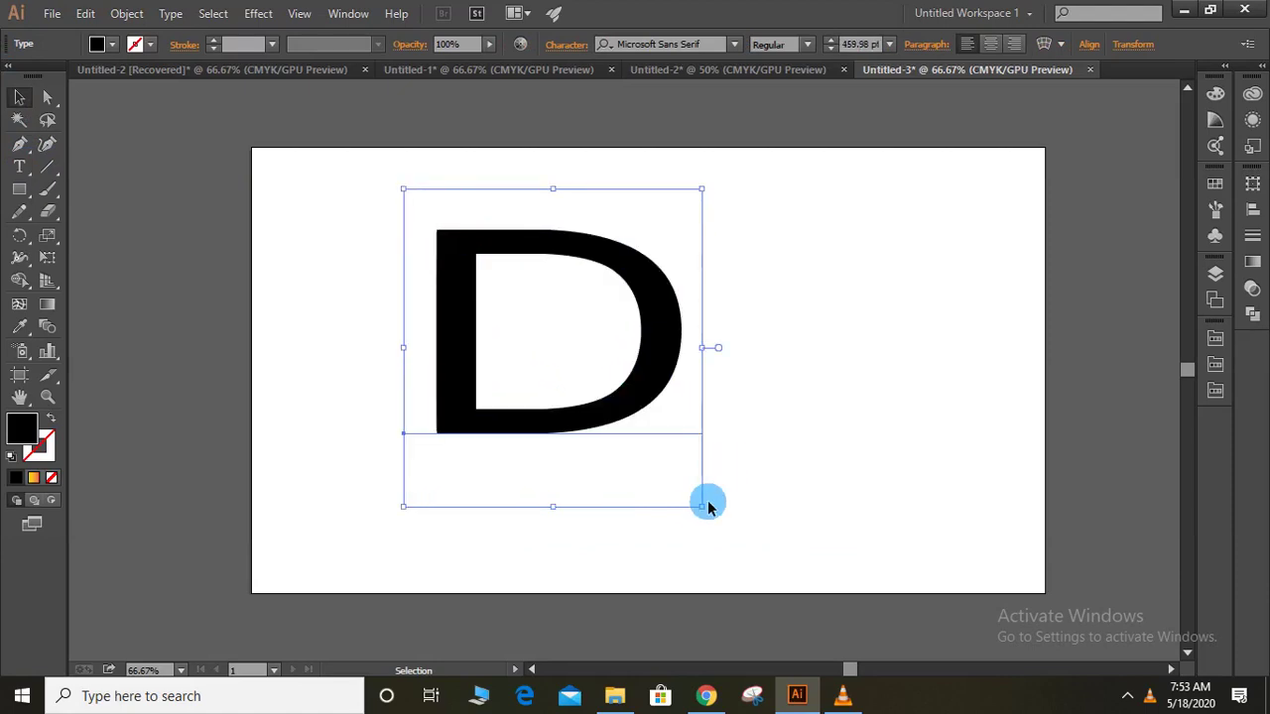
{"action": "left_click_drag", "start_coordinate": [700, 508], "coordinate": [903, 636]}
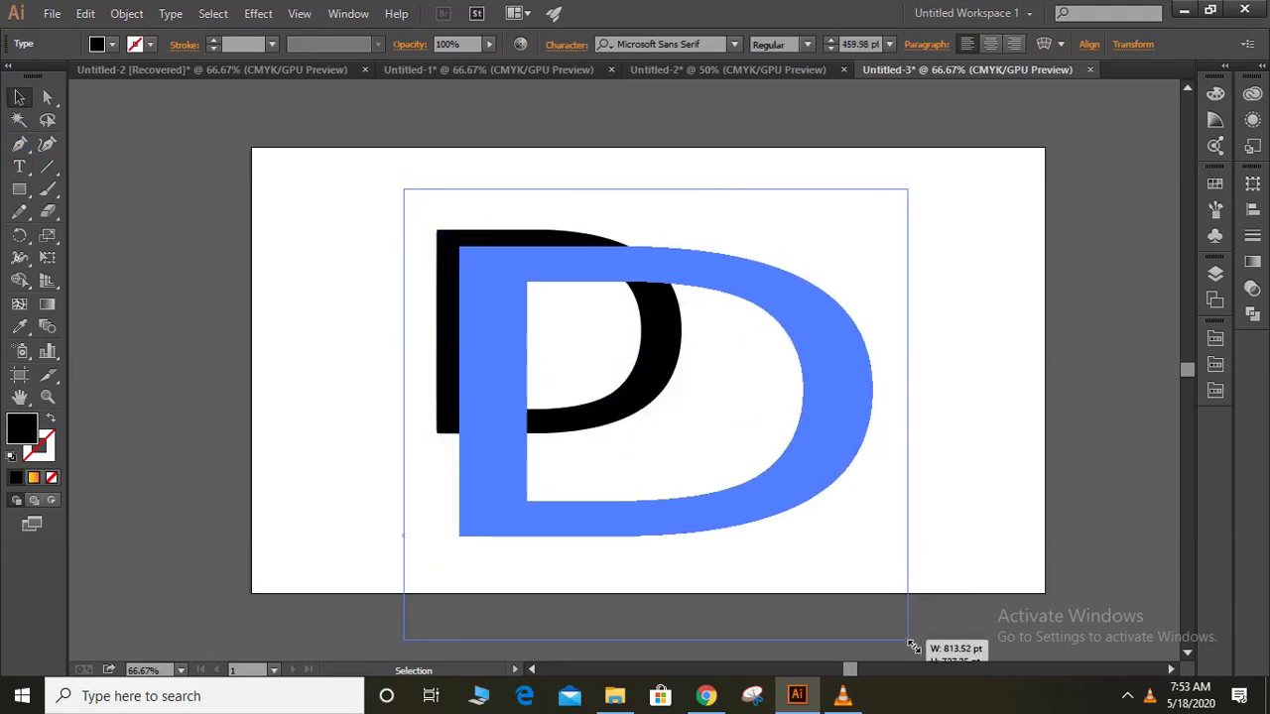
{"action": "left_click_drag", "start_coordinate": [743, 288], "coordinate": [736, 253]}
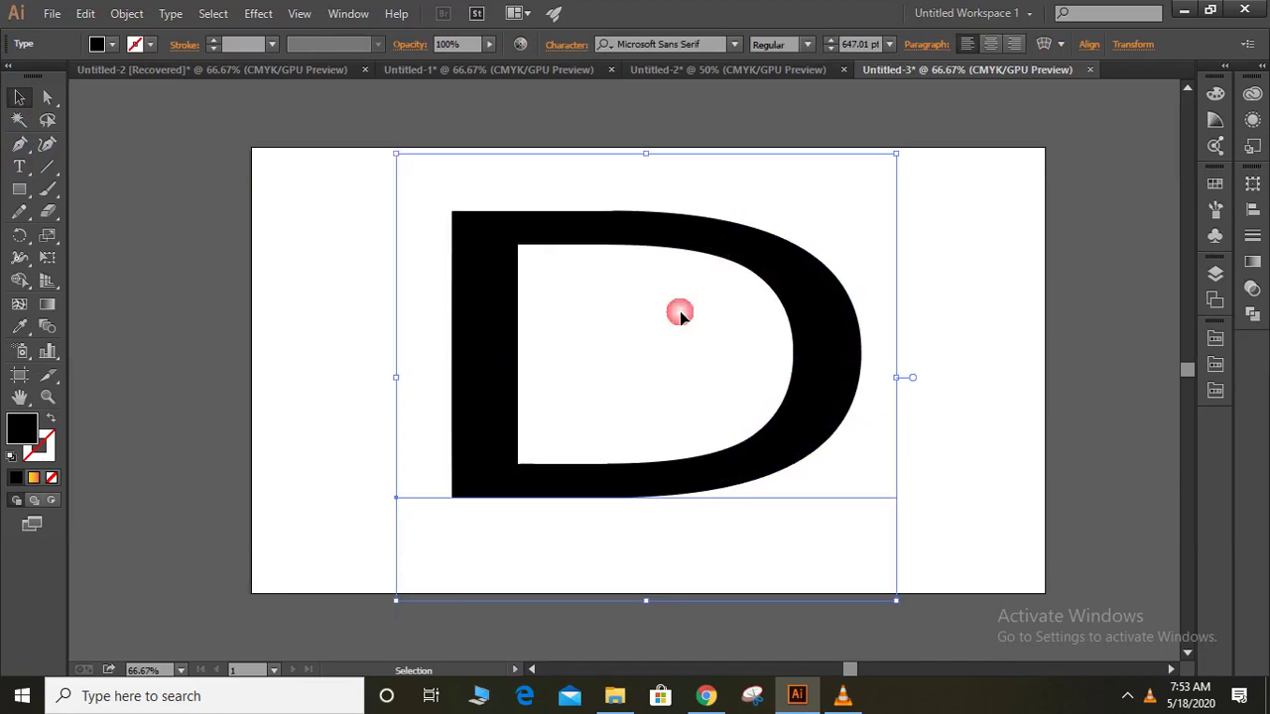
- Draw a long black rectangle, tilt it, and move it down over the D
{"action": "left_click", "coordinate": [20, 189]}
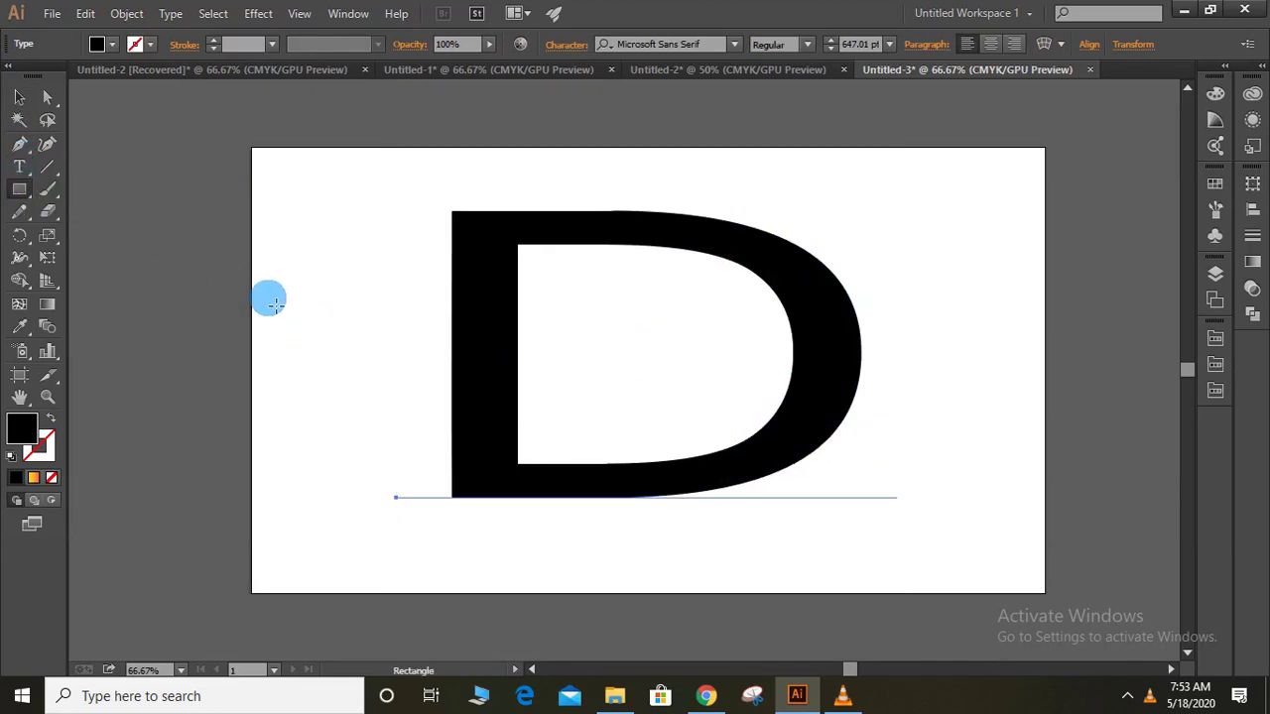
{"action": "mouse_move", "coordinate": [138, 262]}
{"action": "left_mouse_down"}
{"action": "mouse_move", "coordinate": [717, 337]}
{"action": "mouse_move", "coordinate": [742, 327]}
{"action": "mouse_move", "coordinate": [734, 301]}
{"action": "left_mouse_up"}
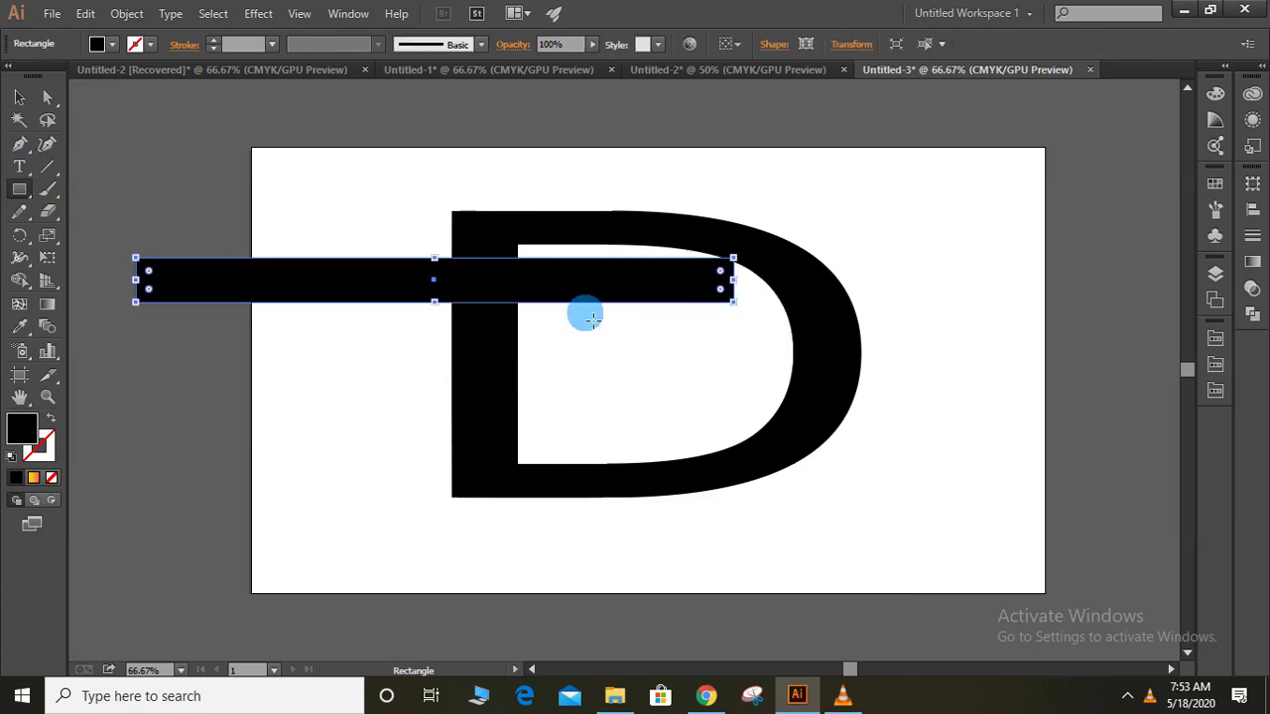
{"action": "left_click", "coordinate": [19, 96]}
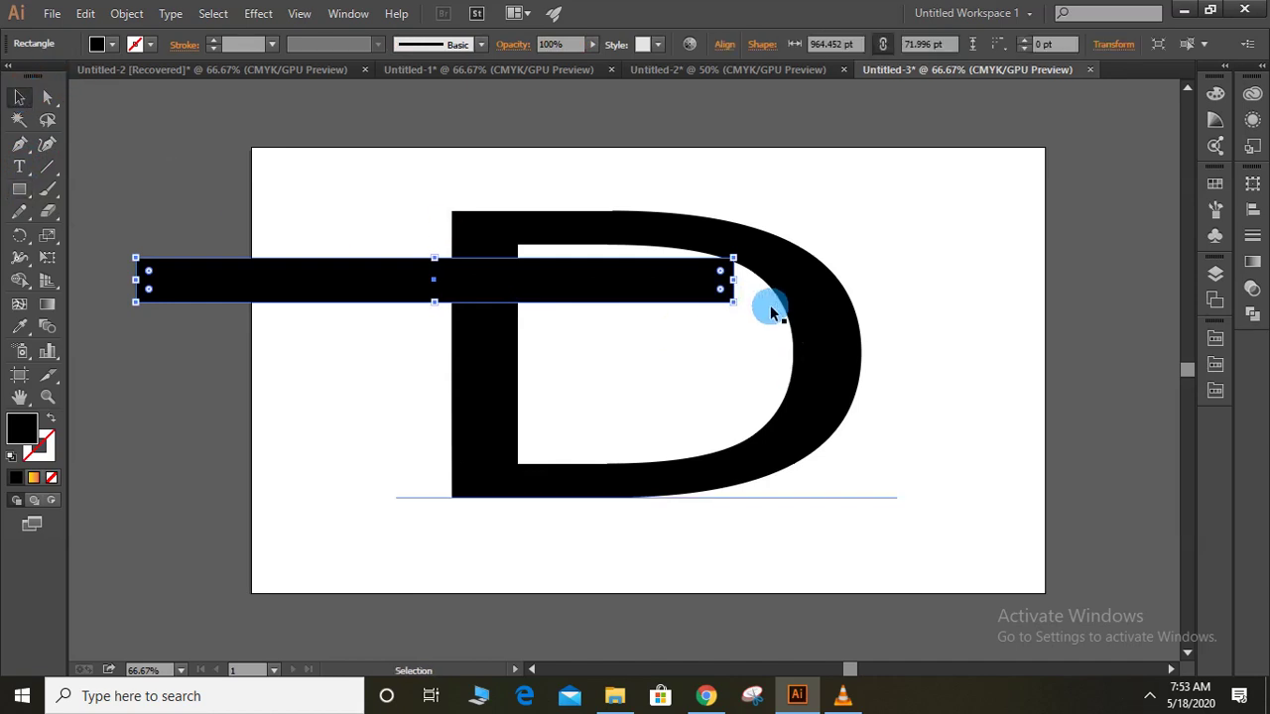
{"action": "left_click_drag", "start_coordinate": [746, 316], "coordinate": [763, 243]}
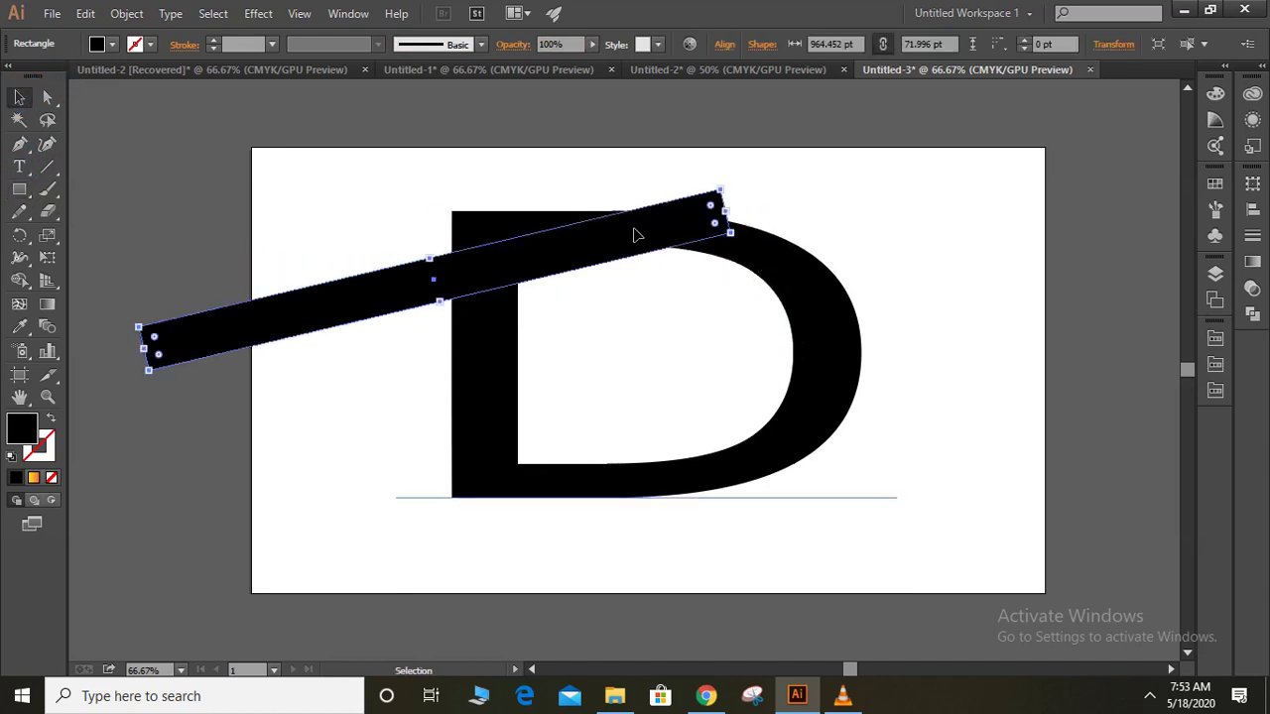
{"action": "mouse_move", "coordinate": [602, 239]}
{"action": "left_mouse_down"}
{"action": "mouse_move", "coordinate": [732, 263]}
{"action": "mouse_move", "coordinate": [823, 359]}
{"action": "left_mouse_up"}
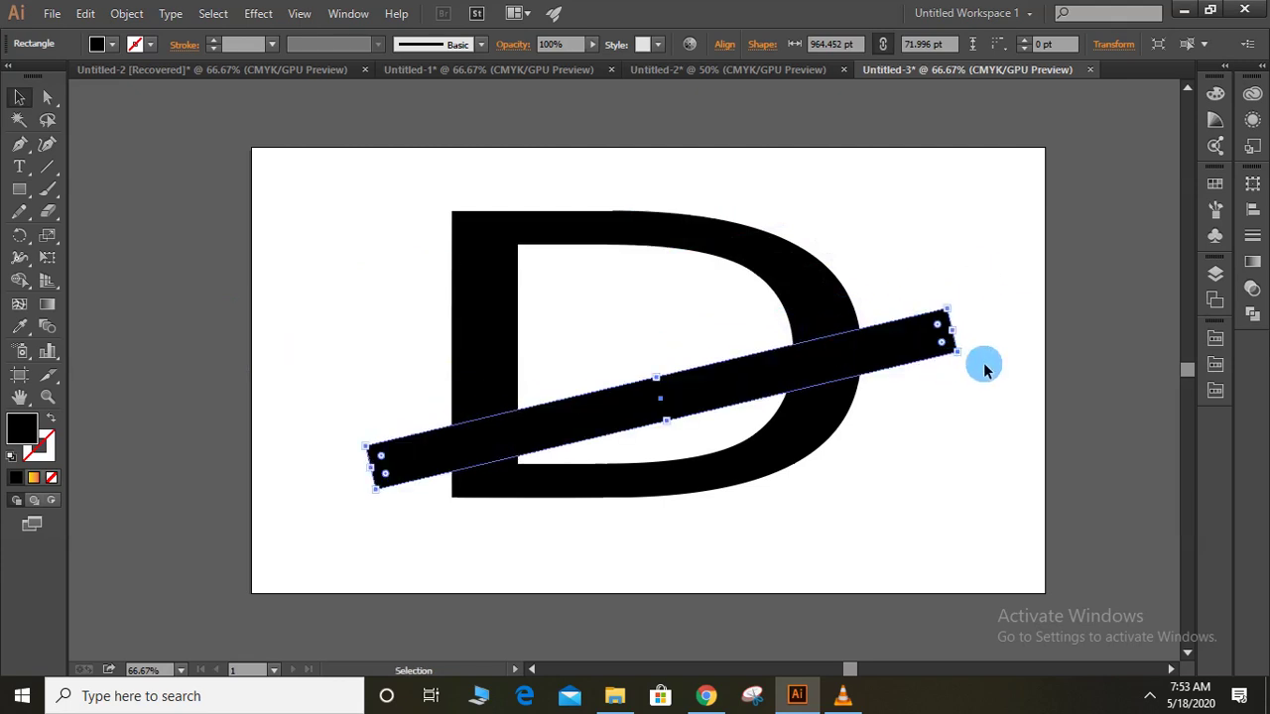
- Fine-tune the bar's tilt and position, then select both the D and the bar
{"action": "mouse_move", "coordinate": [971, 363]}
{"action": "left_mouse_down"}
{"action": "mouse_move", "coordinate": [955, 321]}
{"action": "mouse_move", "coordinate": [920, 316]}
{"action": "mouse_move", "coordinate": [949, 302]}
{"action": "left_mouse_up"}
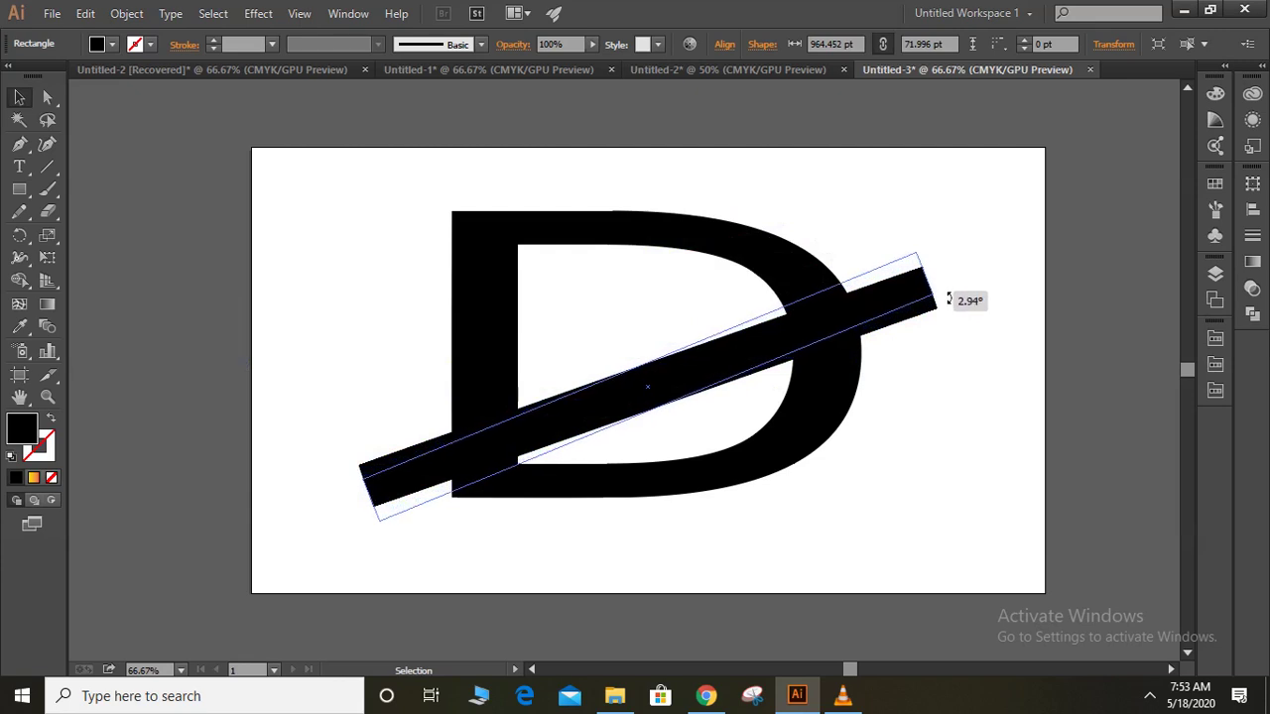
{"action": "left_click_drag", "start_coordinate": [949, 303], "coordinate": [943, 292]}
{"action": "left_click_drag", "start_coordinate": [848, 312], "coordinate": [841, 319]}
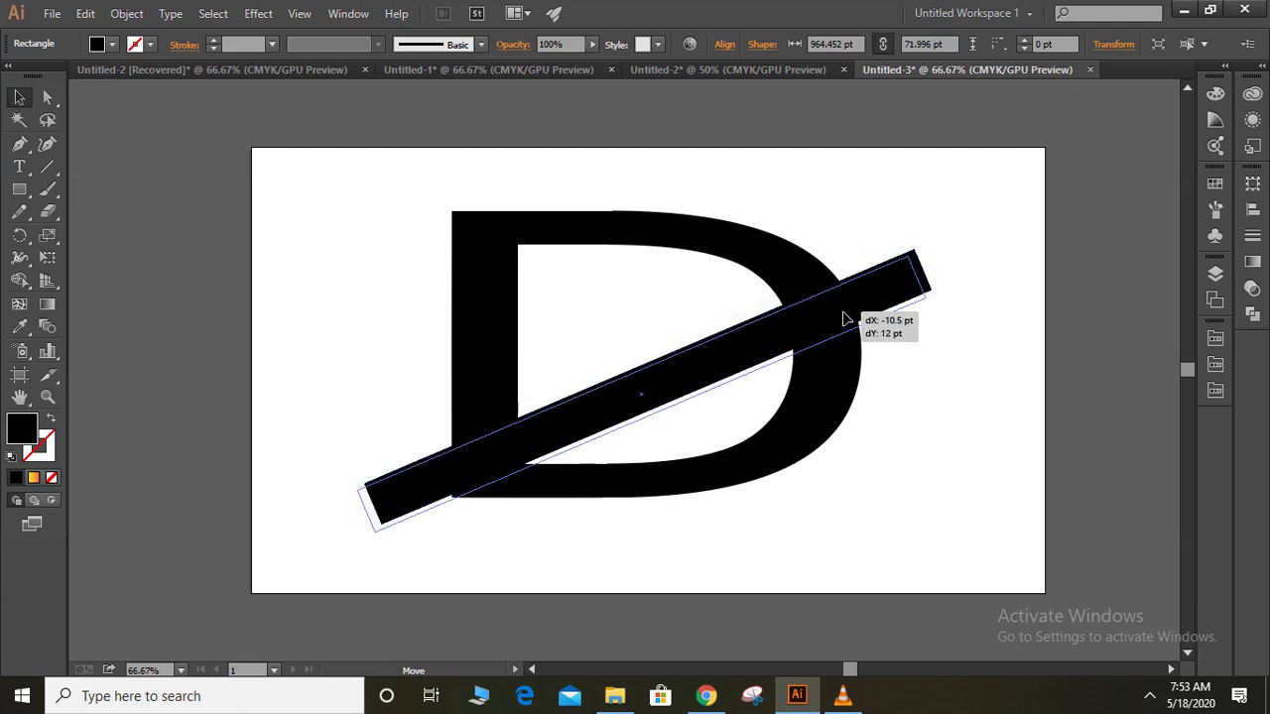
{"action": "left_click", "coordinate": [402, 206]}
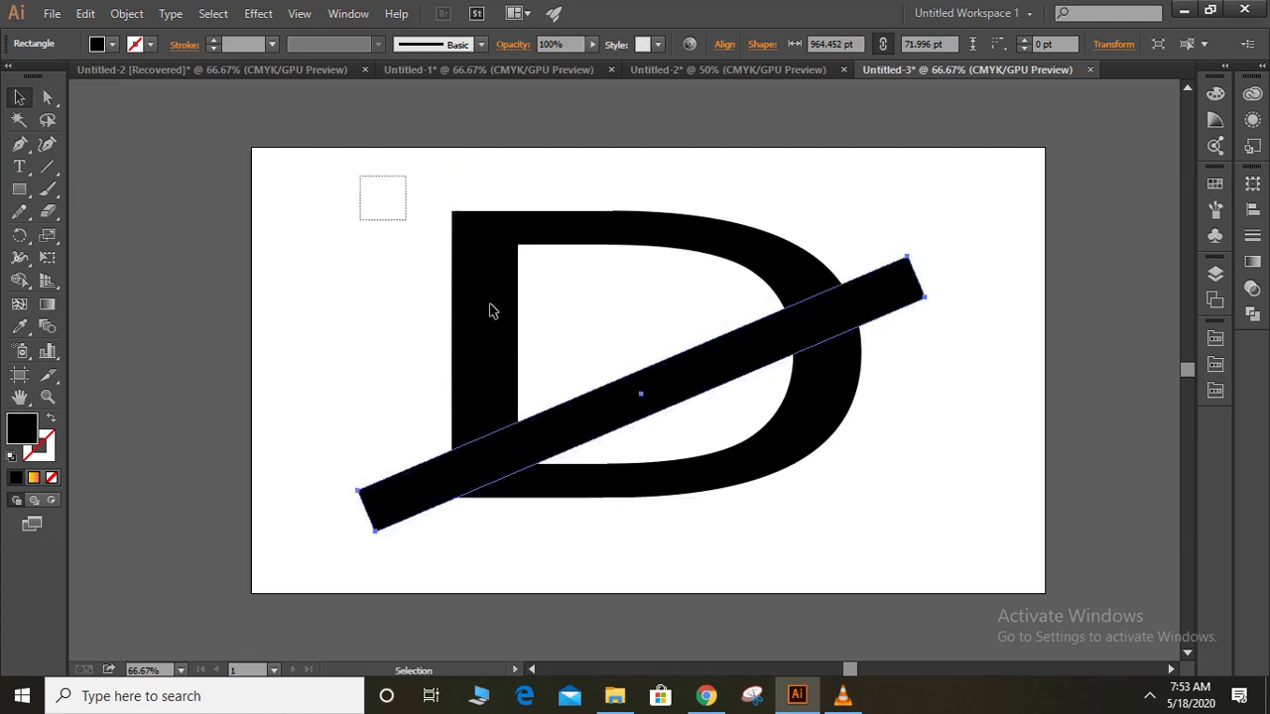
{"action": "left_click_drag", "start_coordinate": [359, 176], "coordinate": [890, 561]}
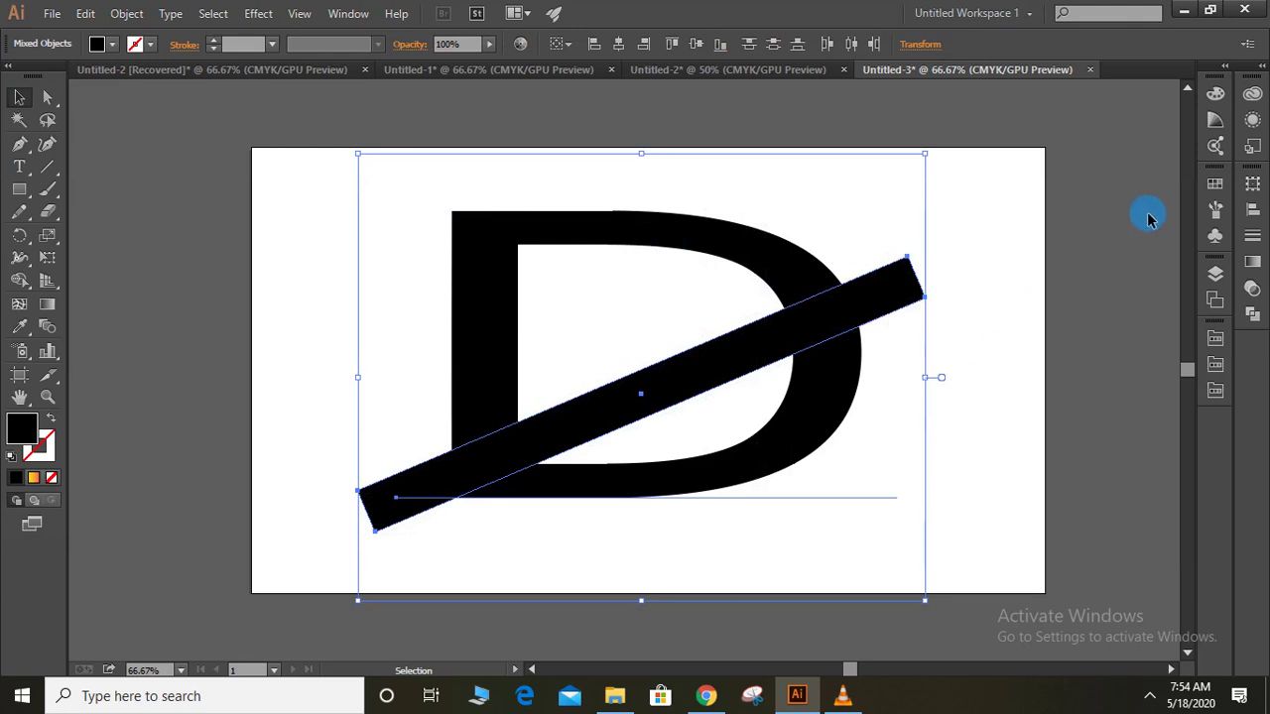
- Show the Pathfinder panel and convert the D text to outlines
{"action": "left_click", "coordinate": [1252, 315]}
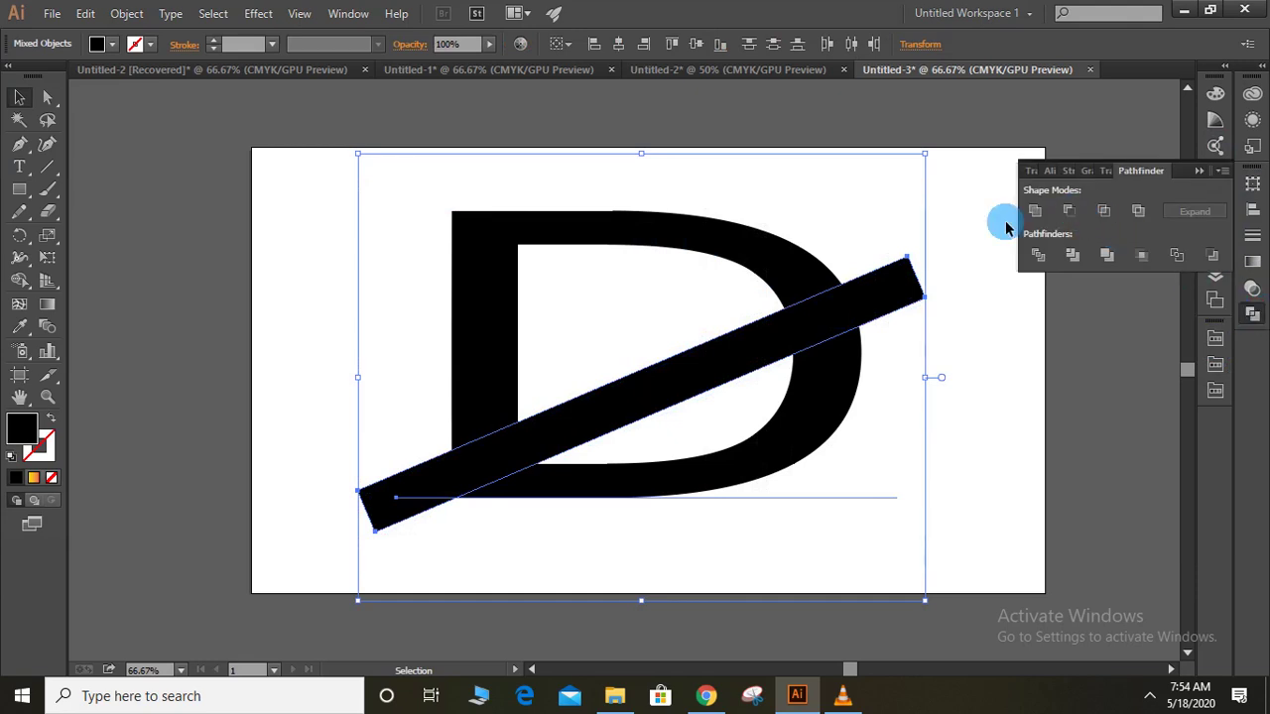
{"action": "left_click", "coordinate": [839, 236]}
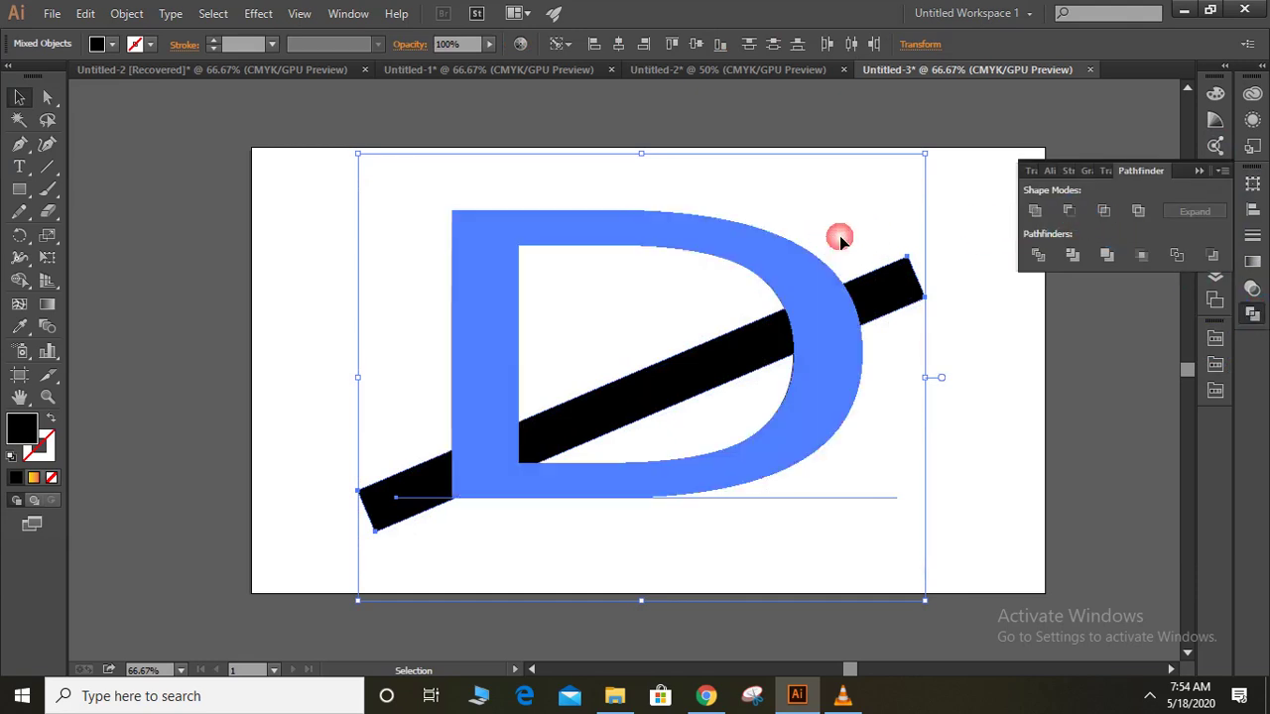
{"action": "left_click", "coordinate": [991, 293]}
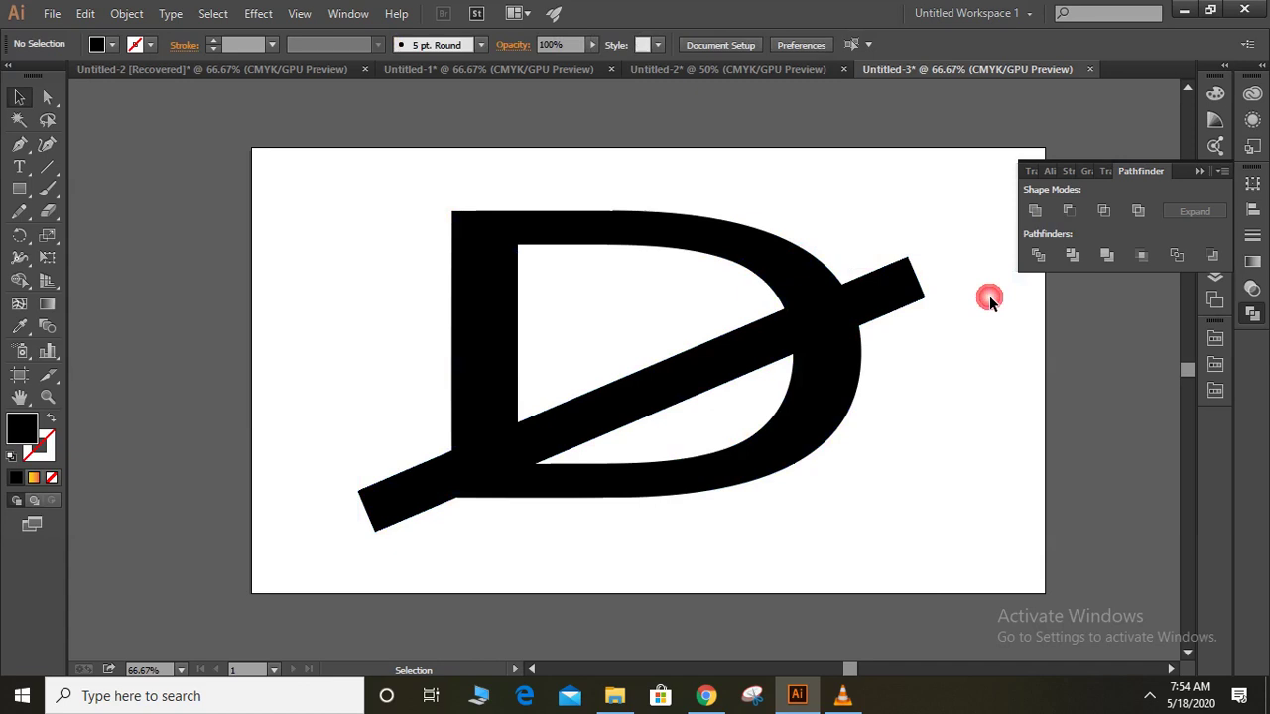
{"action": "left_click", "coordinate": [815, 270]}
{"action": "right_click", "coordinate": [816, 270]}
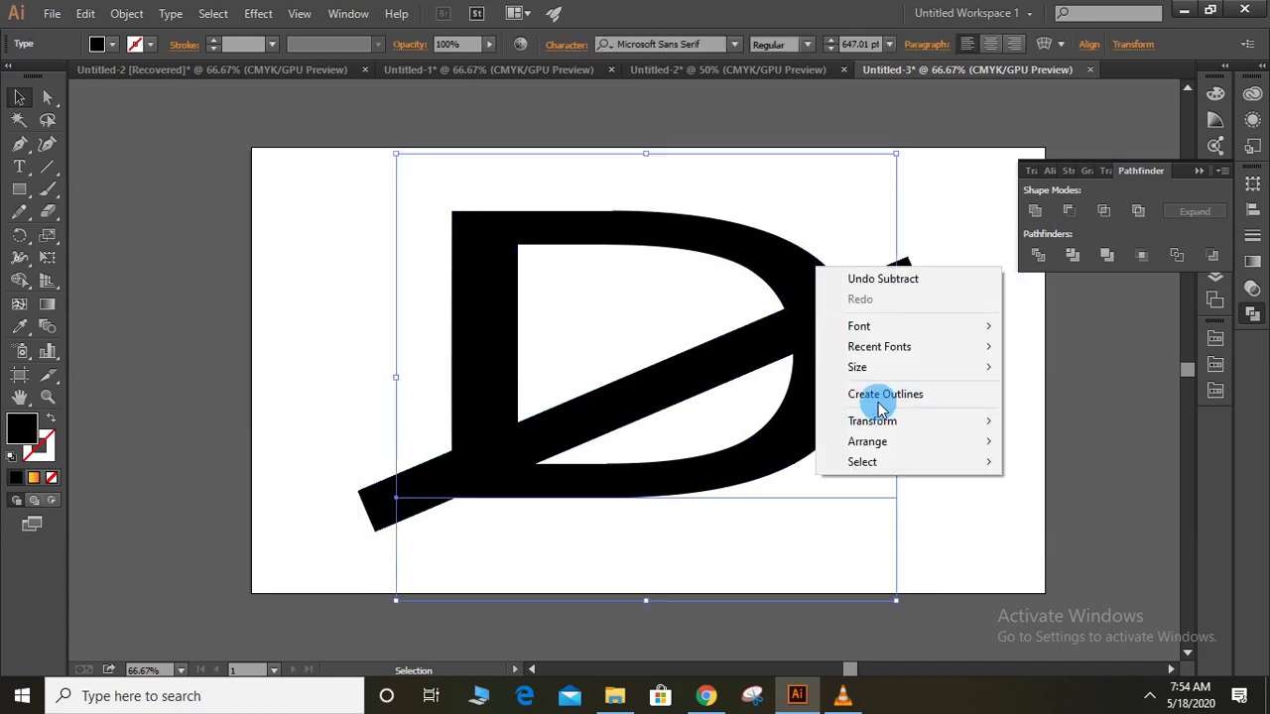
{"action": "left_click", "coordinate": [864, 394]}
- Subtract the diagonal bar from the outlined D with Minus Front
{"action": "left_click_drag", "start_coordinate": [969, 452], "coordinate": [728, 317]}
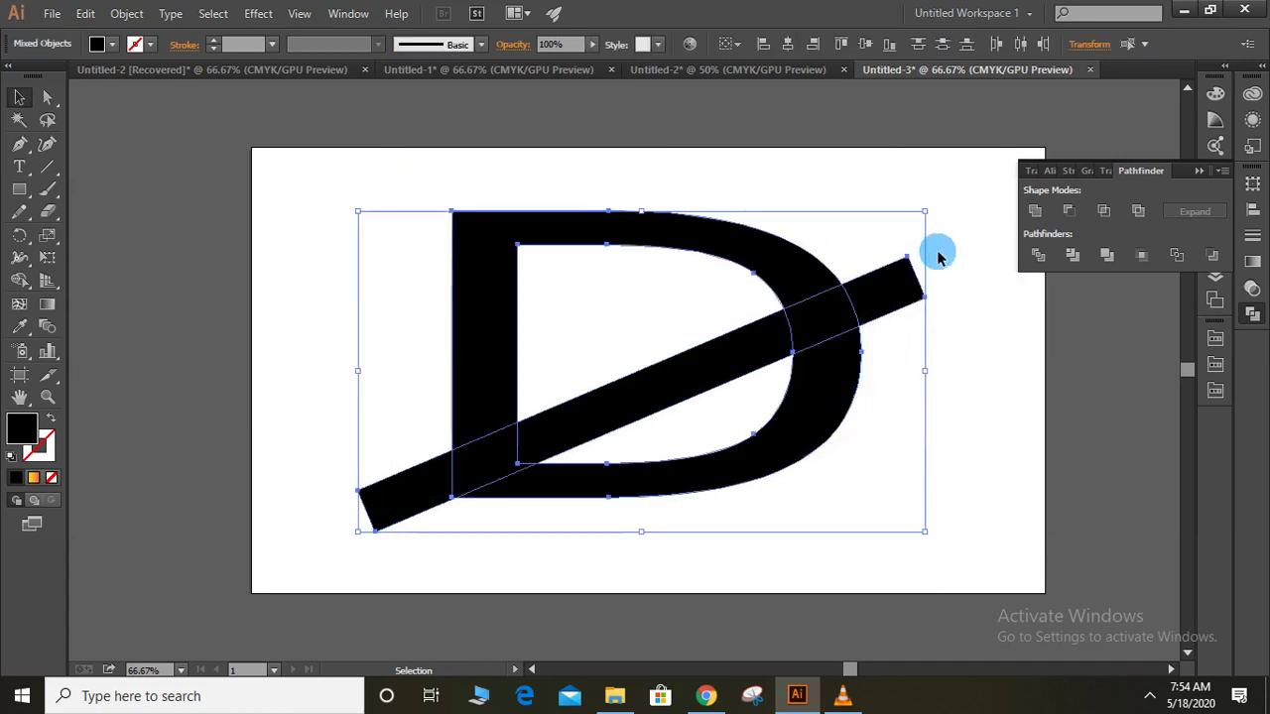
{"action": "left_click", "coordinate": [1068, 211]}
{"action": "left_click", "coordinate": [978, 332]}
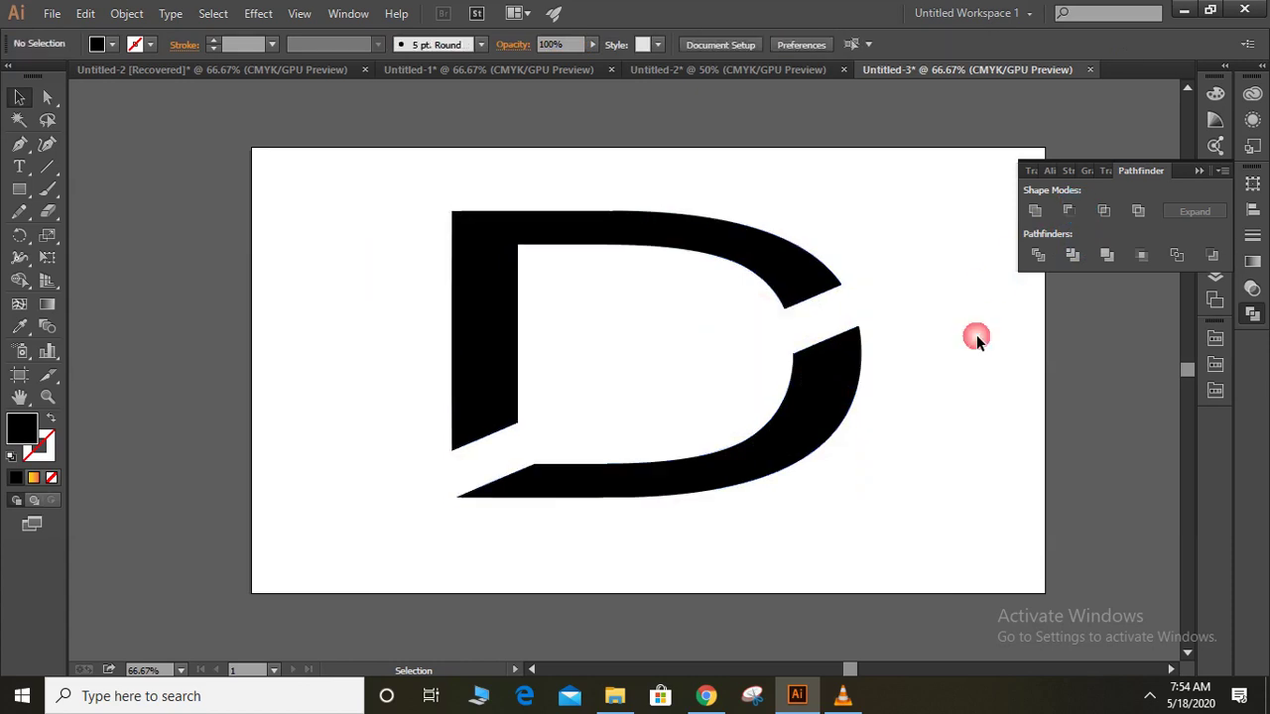
{"action": "left_click", "coordinate": [897, 248]}
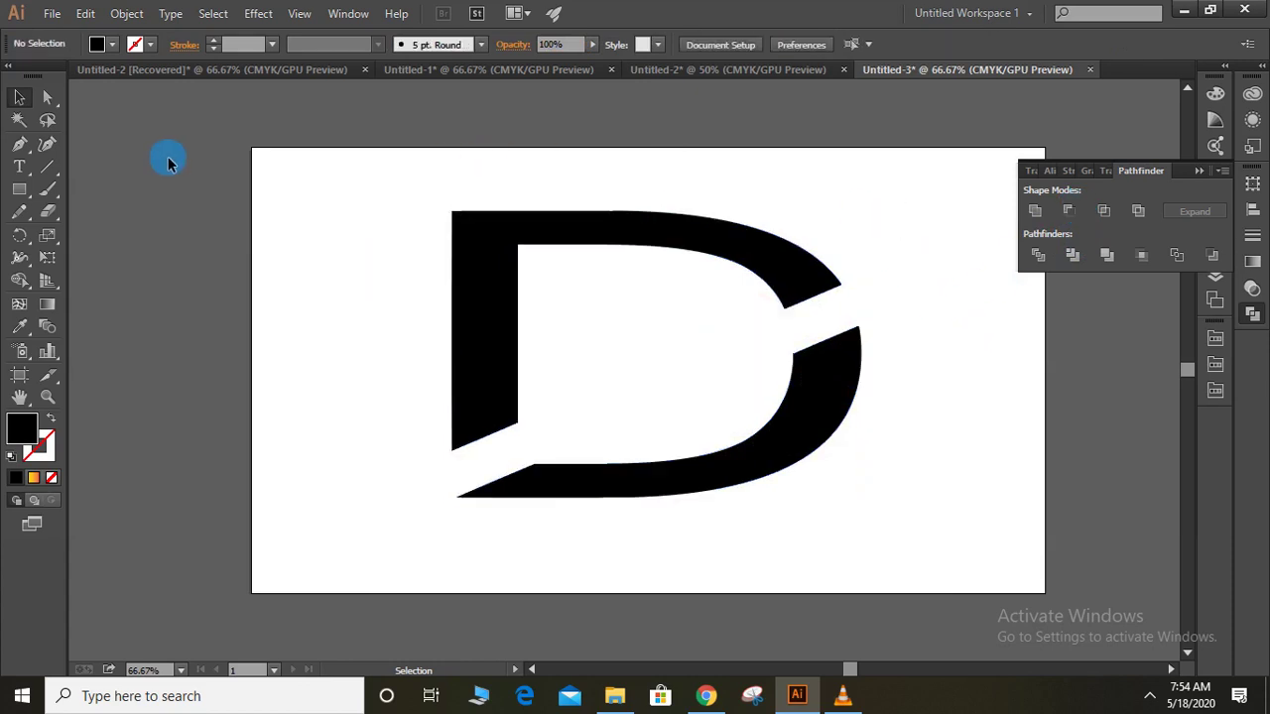
- With the Pen tool, draw a curved path from the D's lower-left stem toward the right gap
{"action": "left_click", "coordinate": [18, 146]}
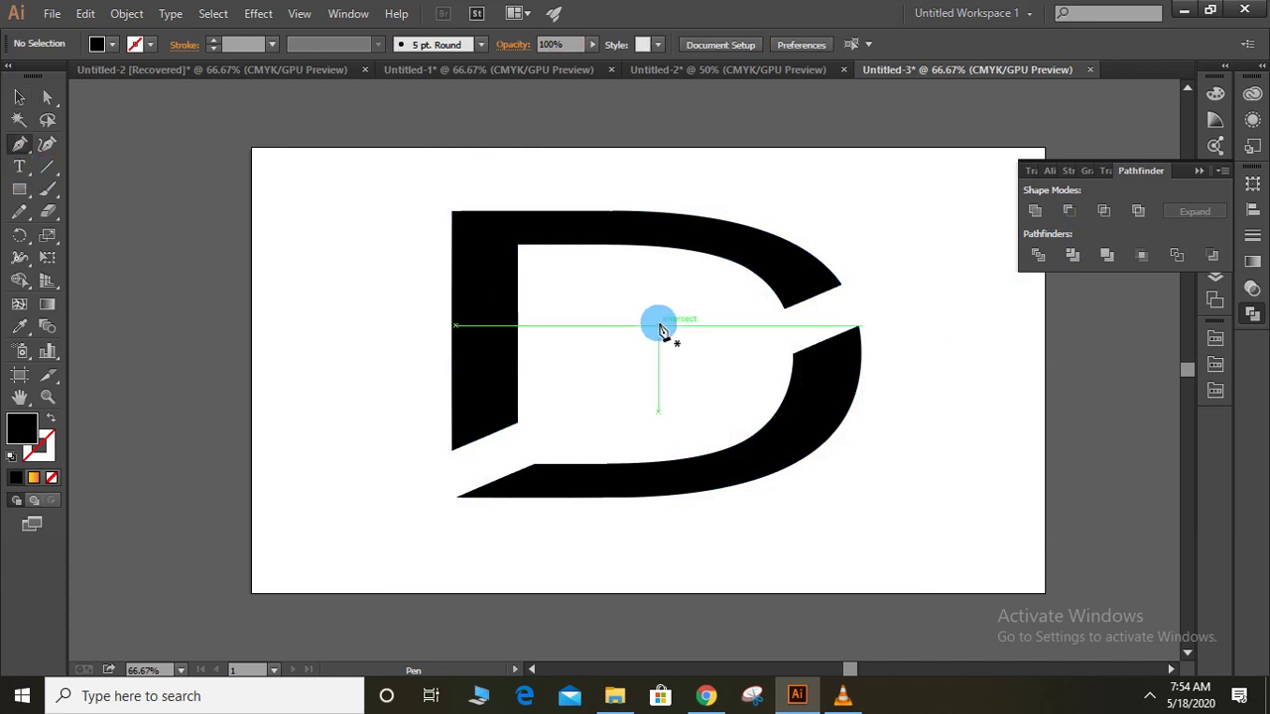
{"action": "left_click", "coordinate": [789, 383]}
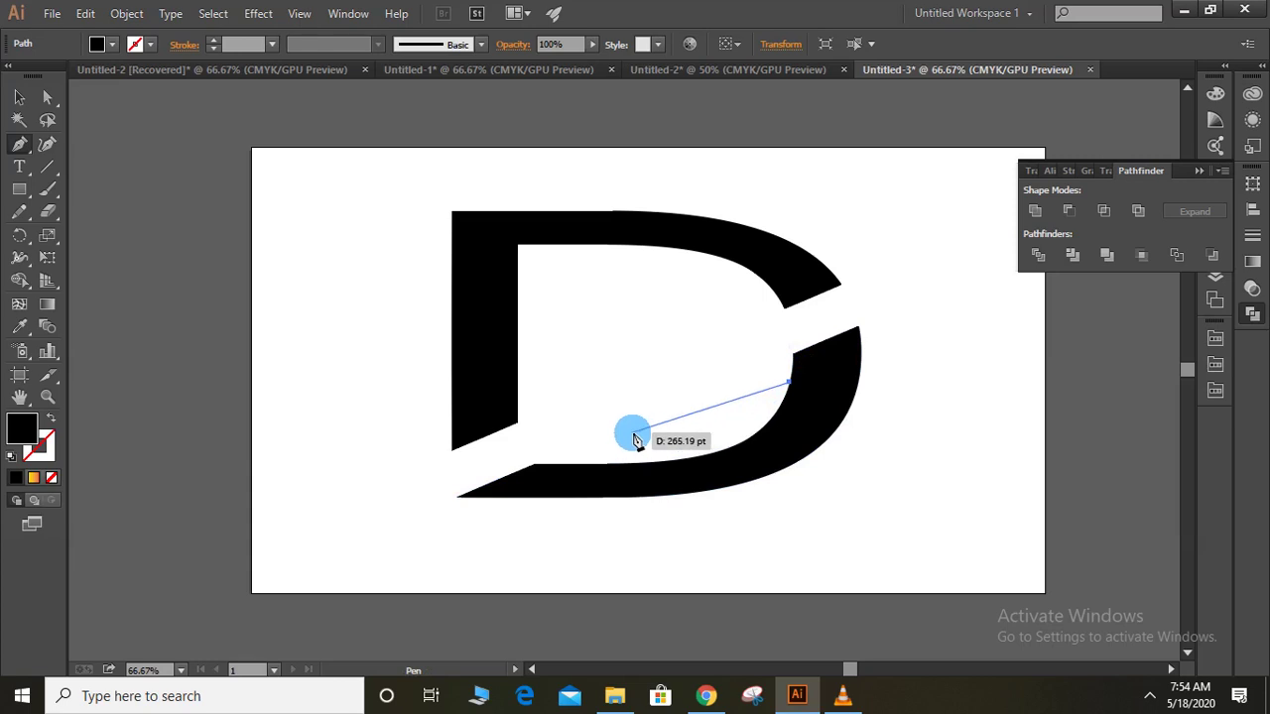
{"action": "left_click_drag", "start_coordinate": [635, 438], "coordinate": [511, 426]}
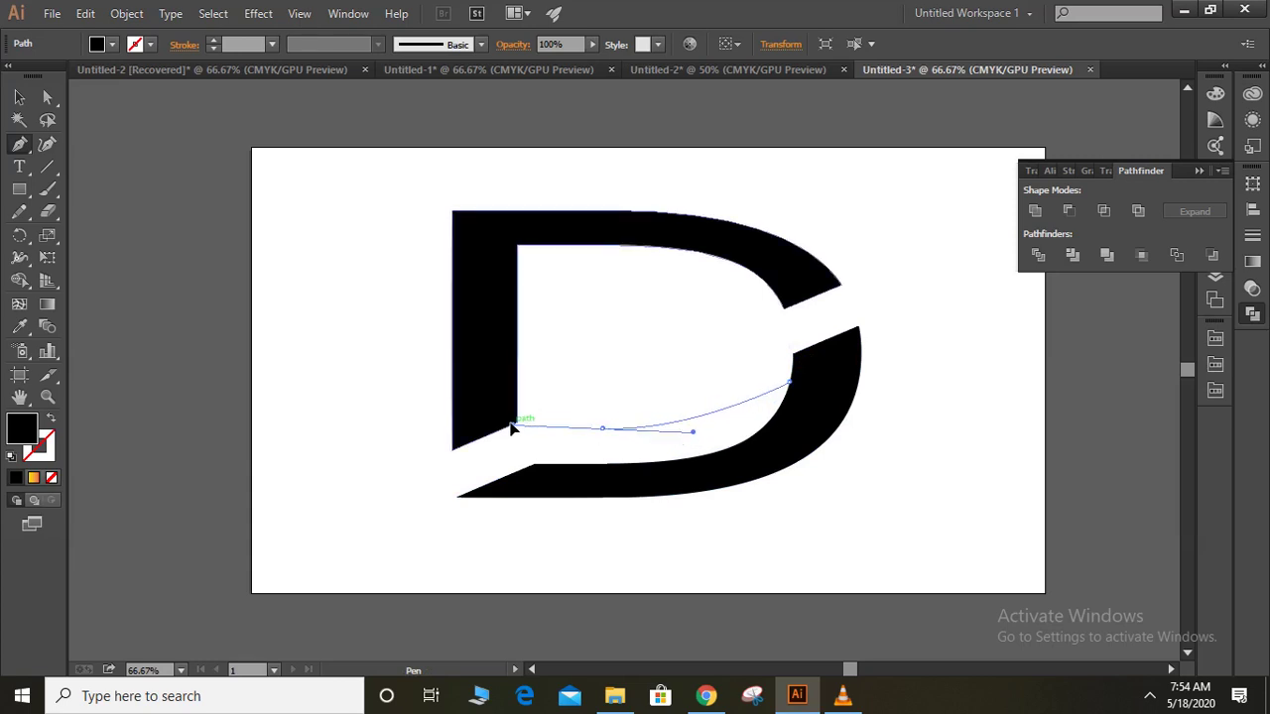
{"action": "mouse_move", "coordinate": [601, 428]}
{"action": "left_mouse_down"}
{"action": "mouse_move", "coordinate": [786, 369]}
{"action": "mouse_move", "coordinate": [799, 340]}
{"action": "left_mouse_up"}
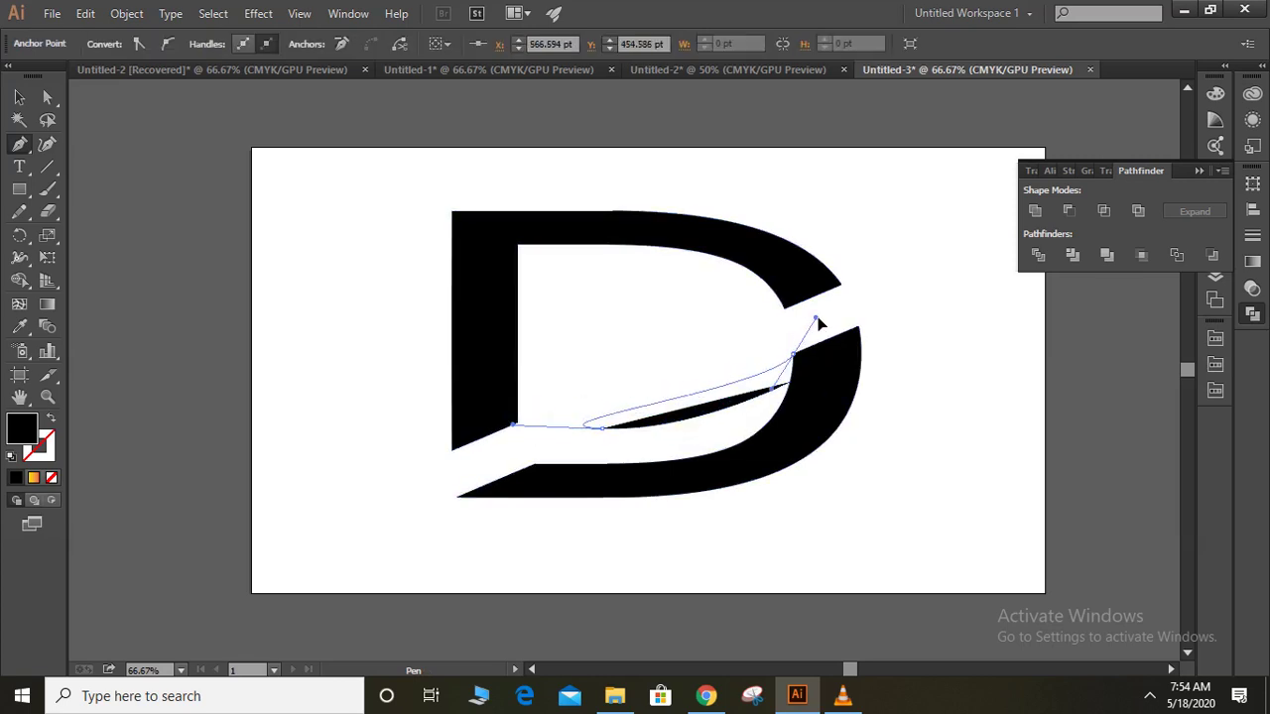
{"action": "left_click_drag", "start_coordinate": [857, 306], "coordinate": [889, 296]}
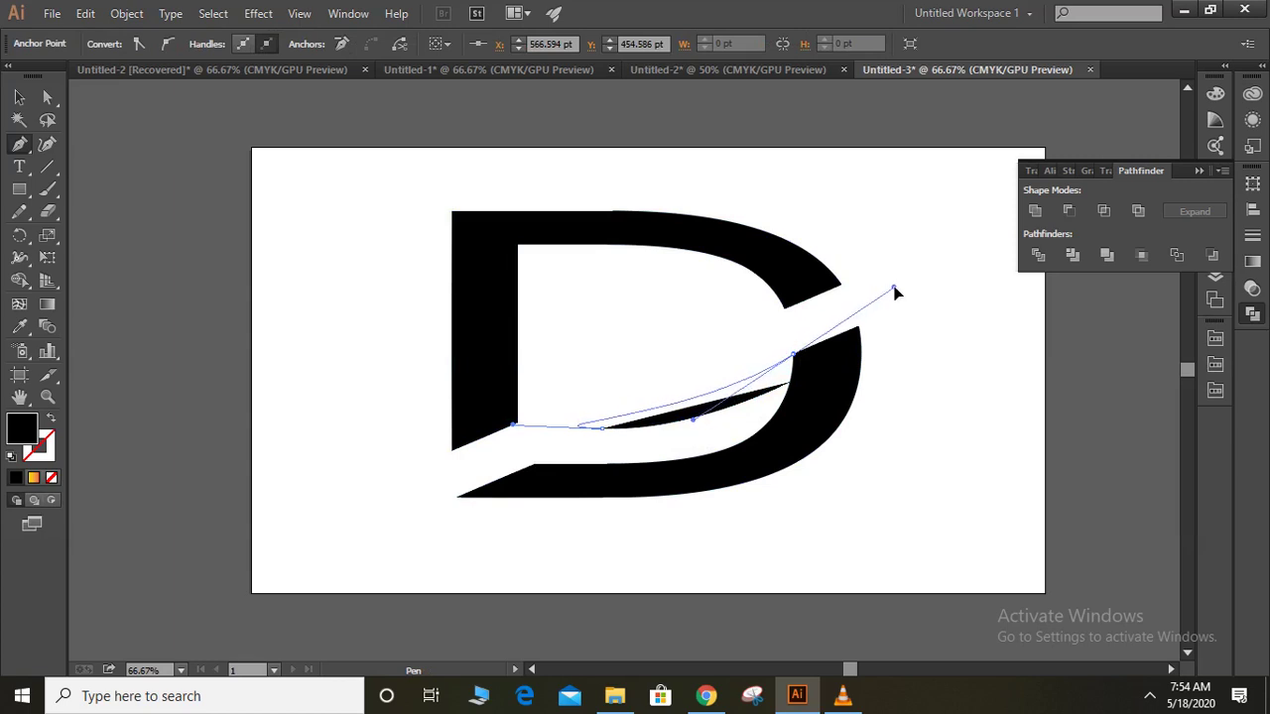
{"action": "mouse_move", "coordinate": [893, 290]}
{"action": "left_mouse_down"}
{"action": "mouse_move", "coordinate": [806, 406]}
{"action": "mouse_move", "coordinate": [799, 391]}
{"action": "mouse_move", "coordinate": [818, 386]}
{"action": "mouse_move", "coordinate": [800, 388]}
{"action": "left_mouse_up"}
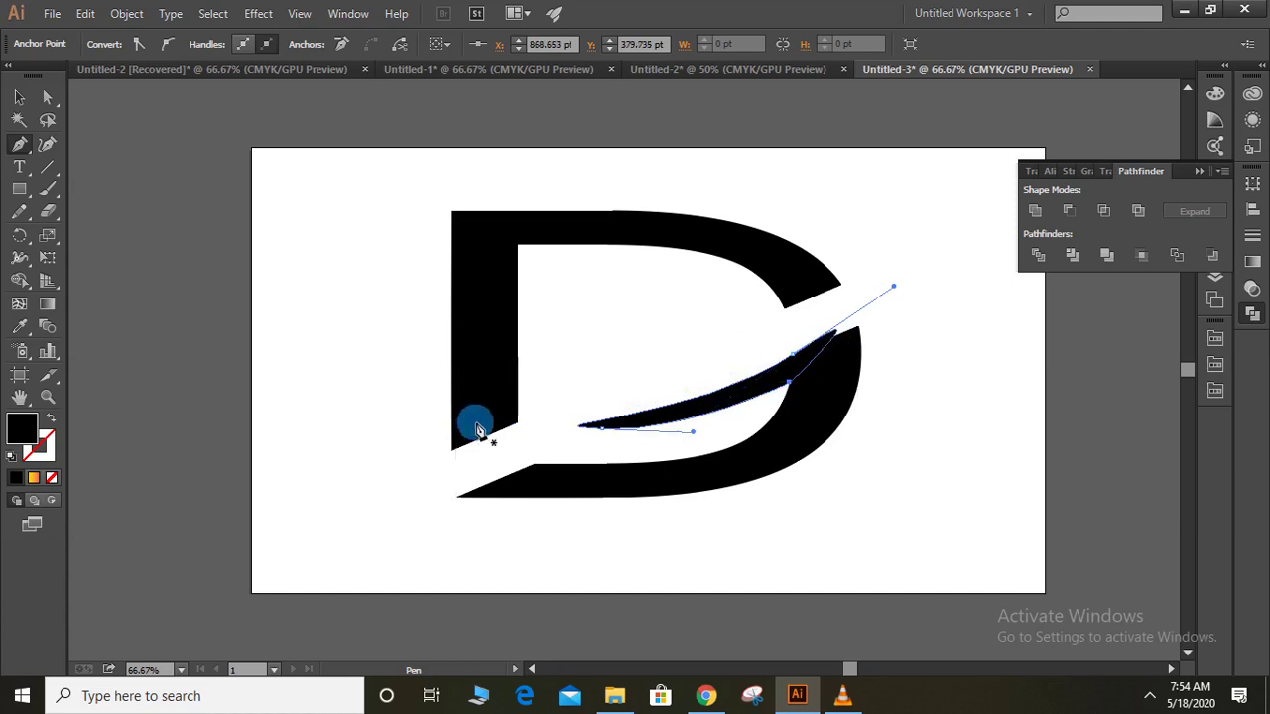
{"action": "mouse_move", "coordinate": [518, 426]}
{"action": "left_mouse_down"}
{"action": "mouse_move", "coordinate": [736, 349]}
{"action": "mouse_move", "coordinate": [808, 295]}
{"action": "mouse_move", "coordinate": [807, 319]}
{"action": "left_mouse_up"}
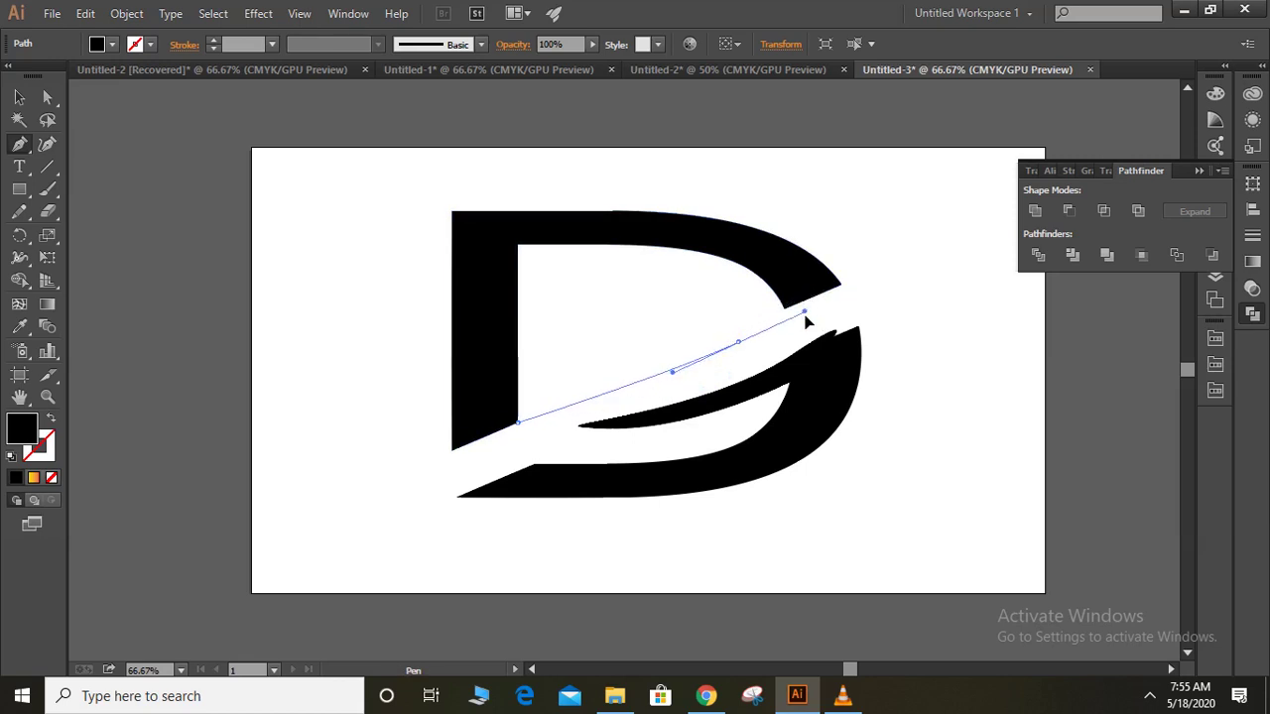
- Complete the Pen path with curved handles back to the stem, forming a thin sliver
{"action": "left_click", "coordinate": [803, 298]}
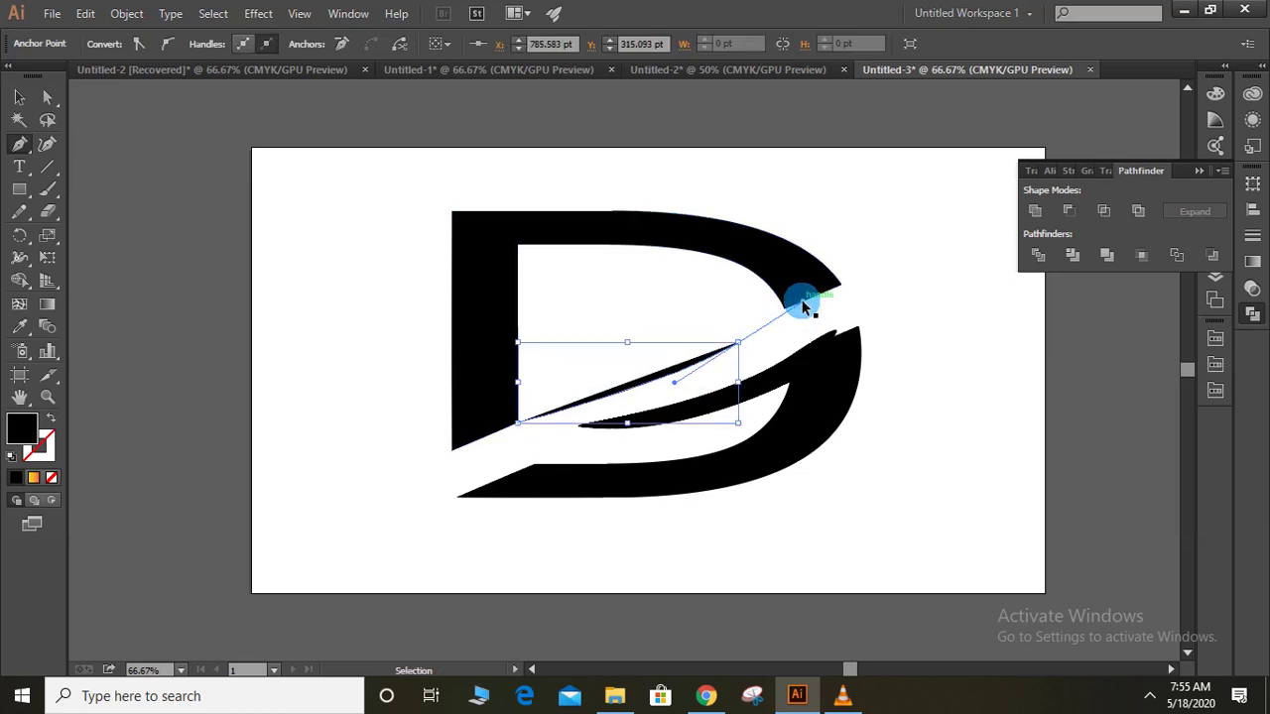
{"action": "left_click", "coordinate": [784, 329], "text": "ctrl"}
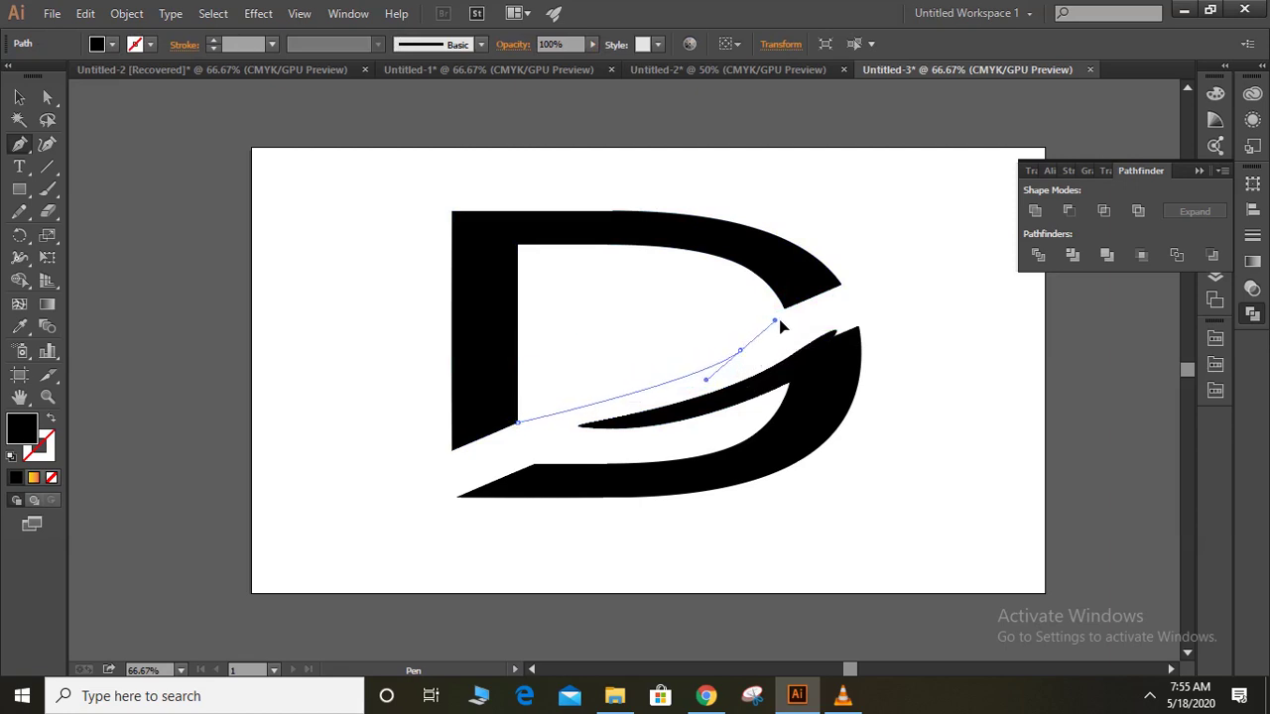
{"action": "left_click_drag", "start_coordinate": [780, 326], "coordinate": [803, 309]}
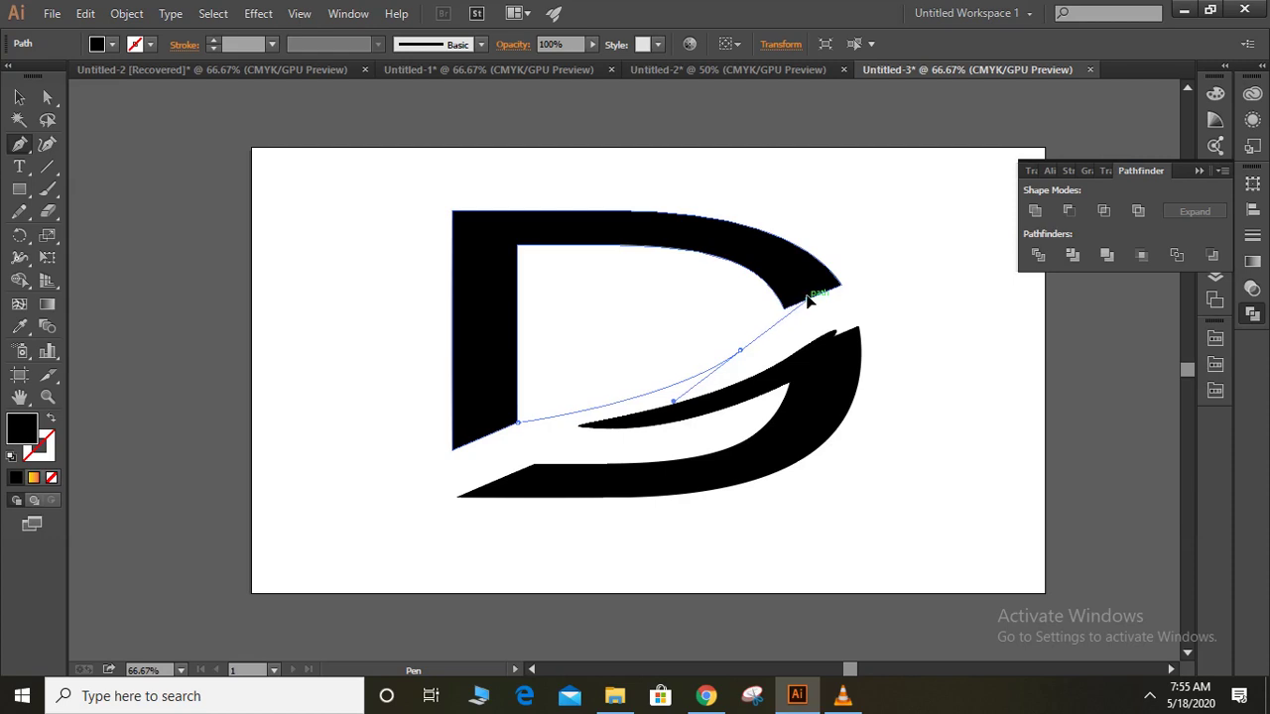
{"action": "mouse_move", "coordinate": [808, 300]}
{"action": "left_mouse_down"}
{"action": "mouse_move", "coordinate": [549, 384]}
{"action": "mouse_move", "coordinate": [517, 409]}
{"action": "mouse_move", "coordinate": [422, 417]}
{"action": "mouse_move", "coordinate": [382, 441]}
{"action": "left_mouse_up"}
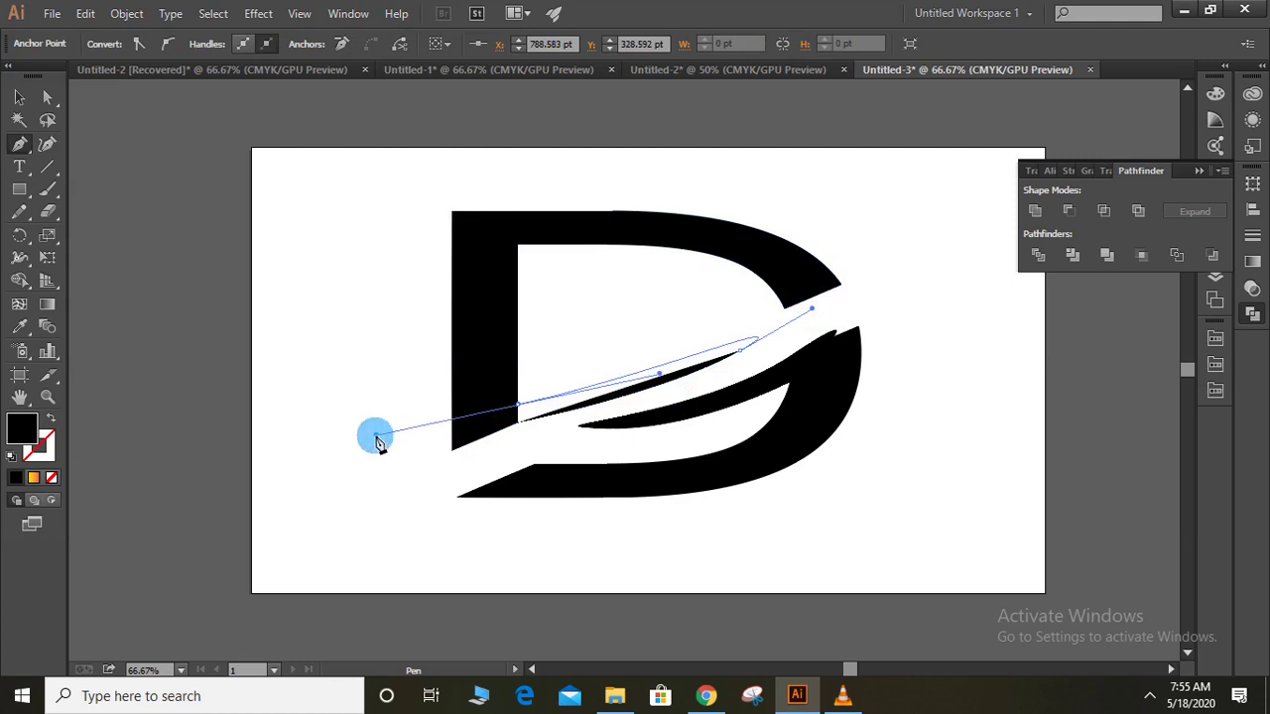
{"action": "left_click_drag", "start_coordinate": [377, 441], "coordinate": [518, 426]}
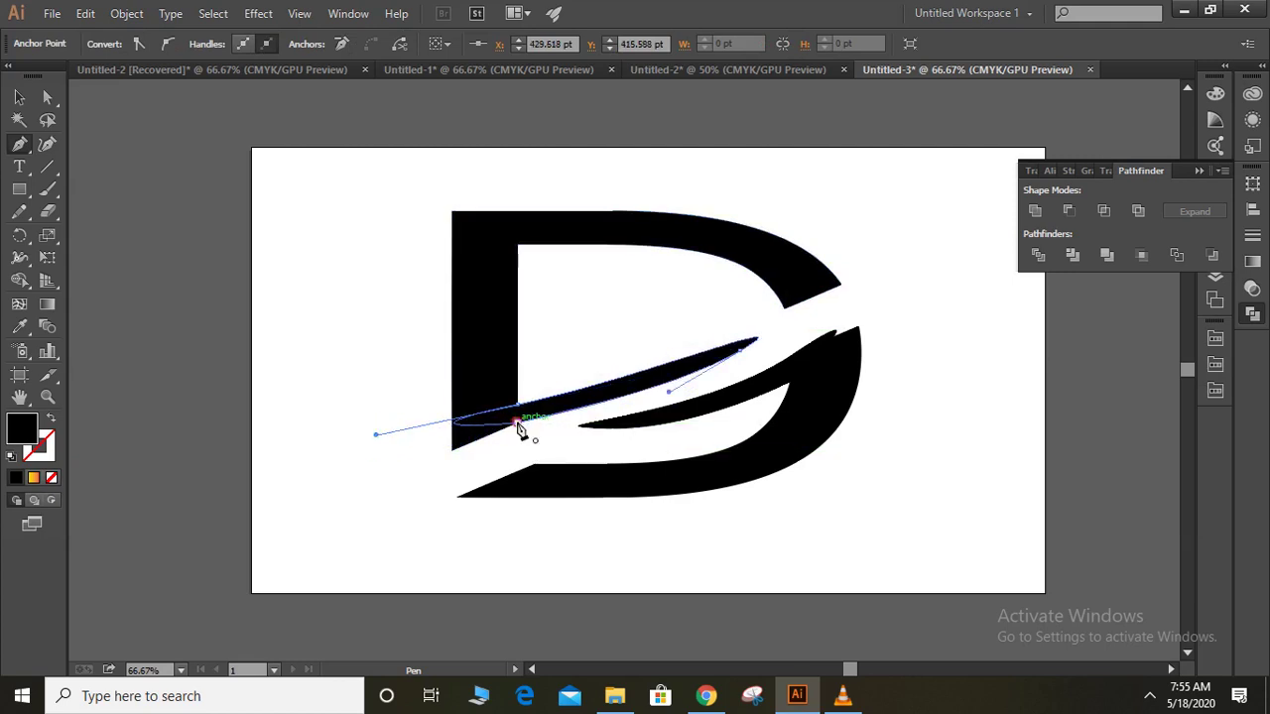
- Deselect everything and select the new sliver shape
{"action": "left_click", "coordinate": [22, 96]}
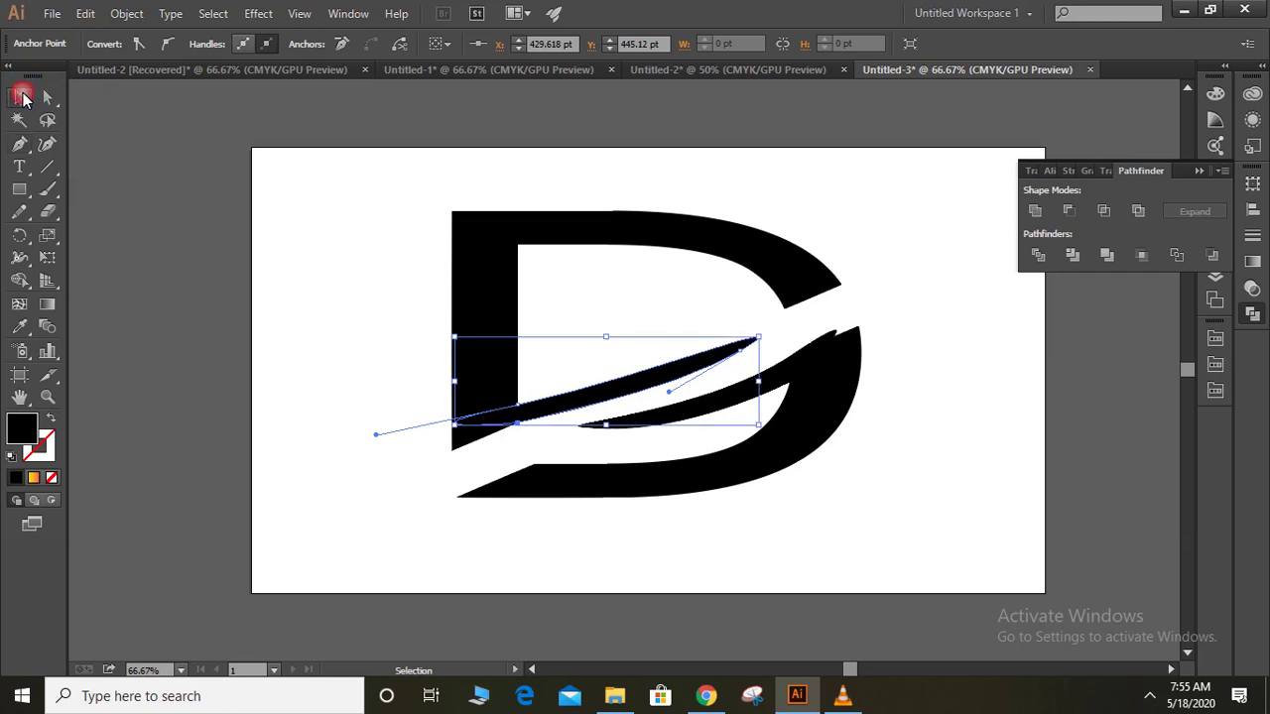
{"action": "left_click", "coordinate": [301, 295]}
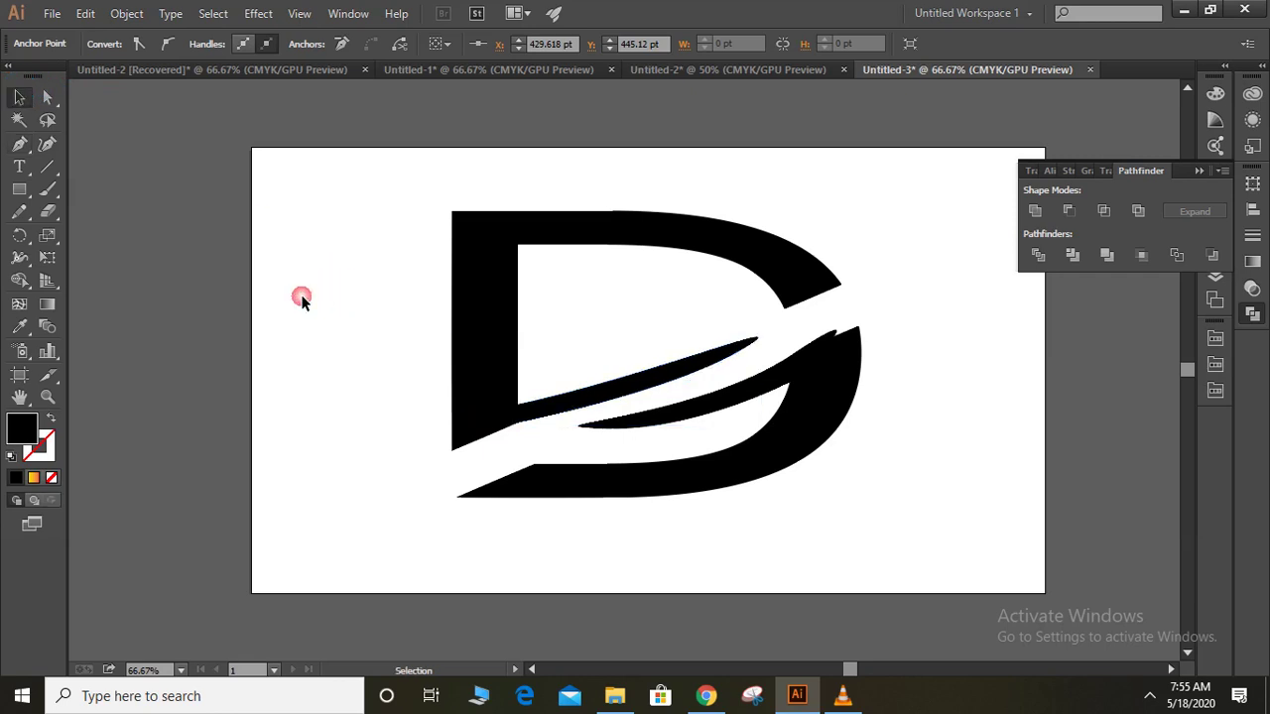
{"action": "left_click", "coordinate": [655, 384]}
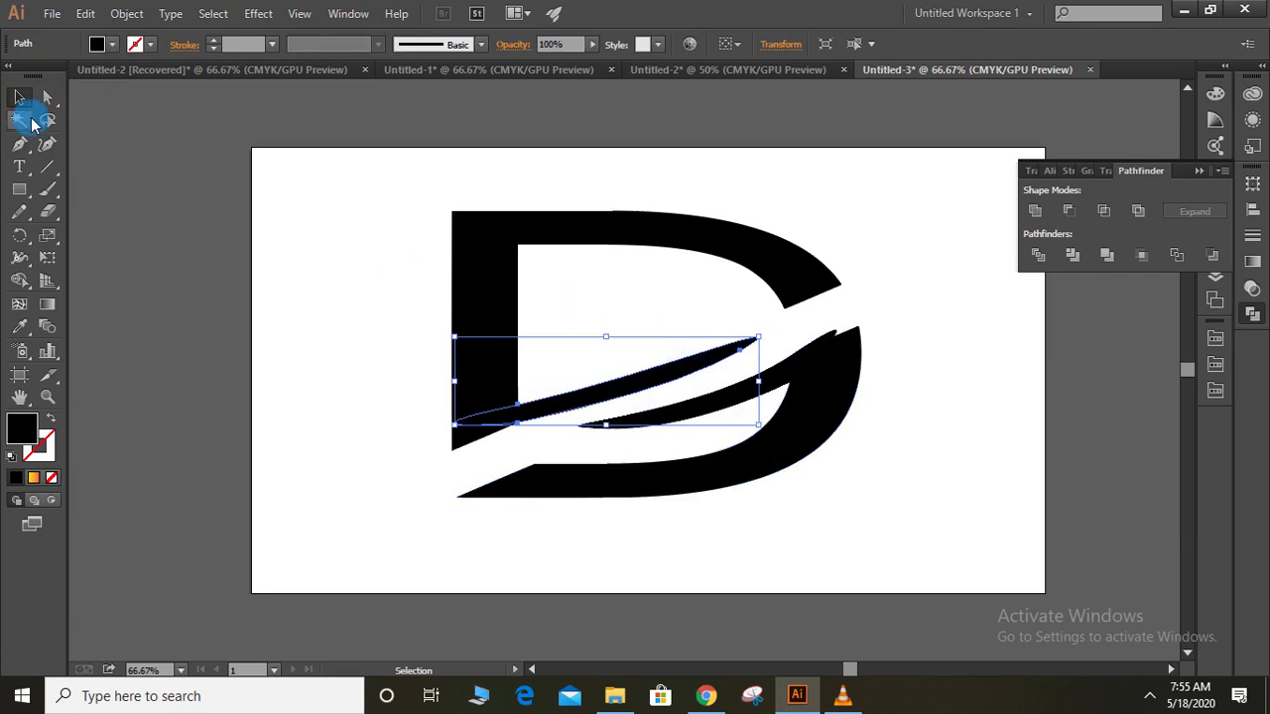
- With the Curvature Tool, add points and reposition the sliver's pointed tip
{"action": "left_click", "coordinate": [47, 144]}
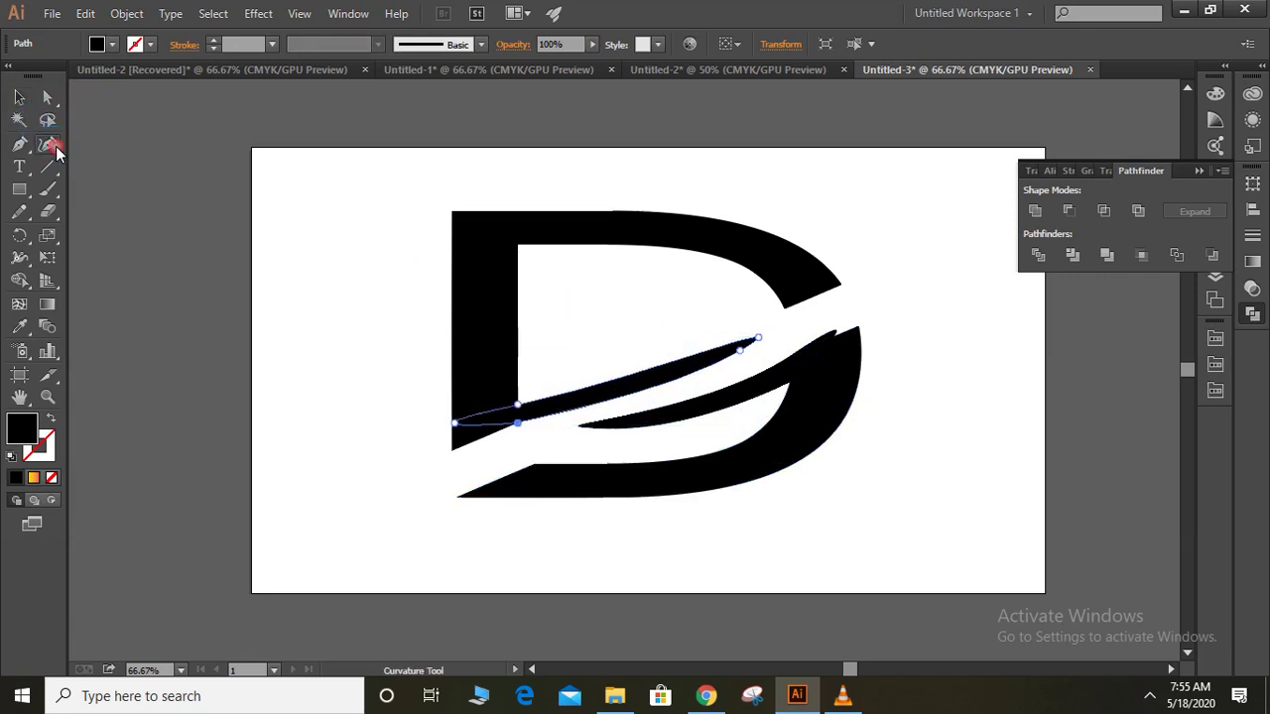
{"action": "left_click", "coordinate": [725, 346]}
{"action": "mouse_move", "coordinate": [758, 338]}
{"action": "left_mouse_down"}
{"action": "mouse_move", "coordinate": [759, 324]}
{"action": "mouse_move", "coordinate": [742, 359]}
{"action": "mouse_move", "coordinate": [662, 383]}
{"action": "mouse_move", "coordinate": [671, 370]}
{"action": "mouse_move", "coordinate": [676, 390]}
{"action": "left_mouse_up"}
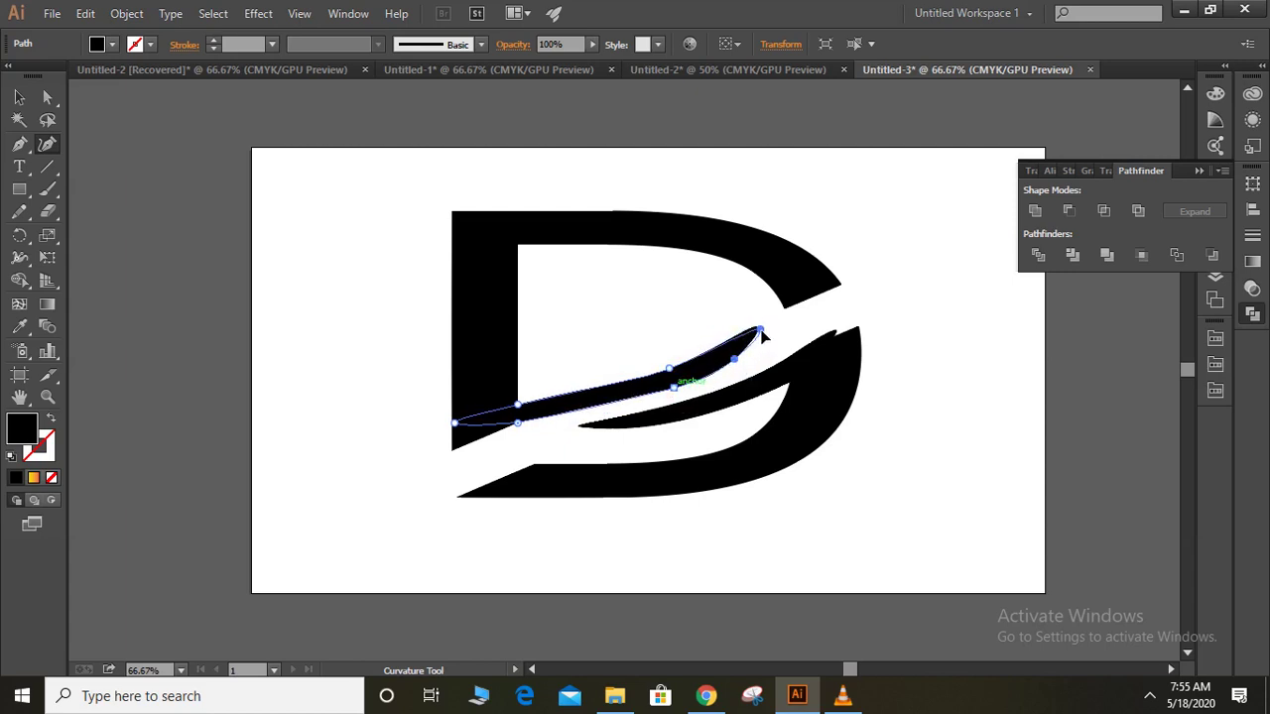
{"action": "left_click_drag", "start_coordinate": [760, 332], "coordinate": [697, 410]}
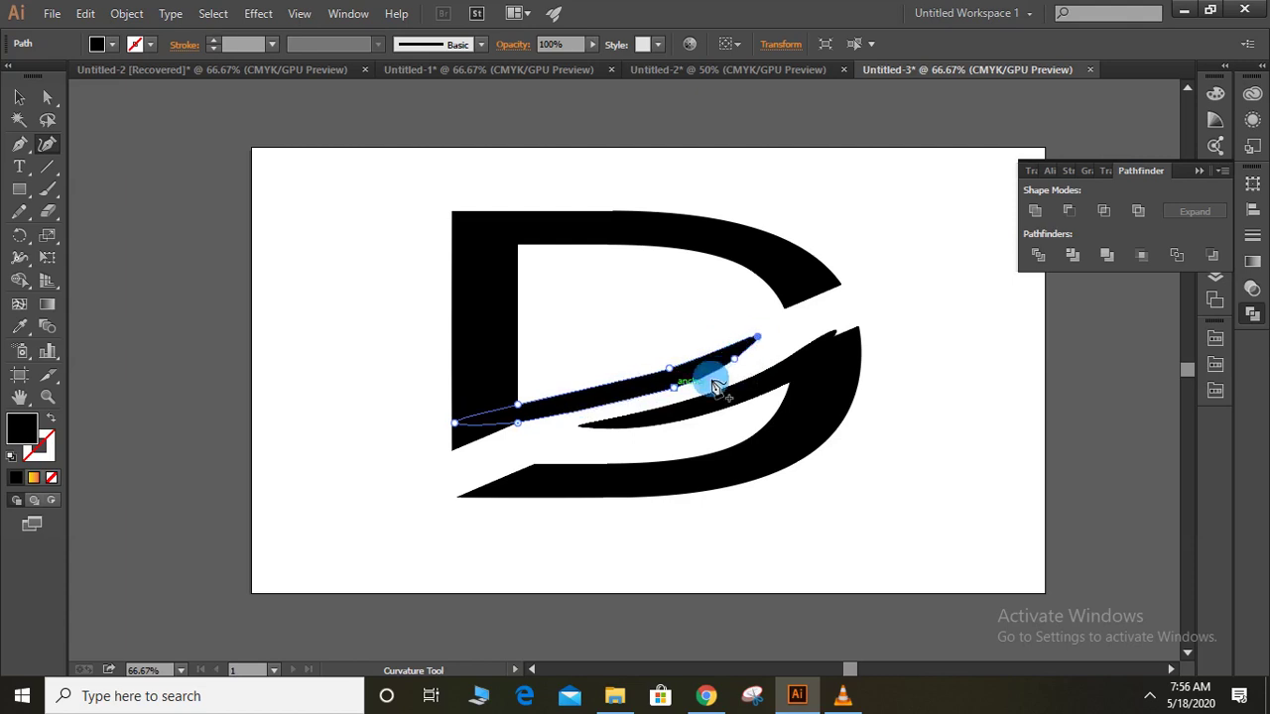
{"action": "left_click", "coordinate": [696, 408]}
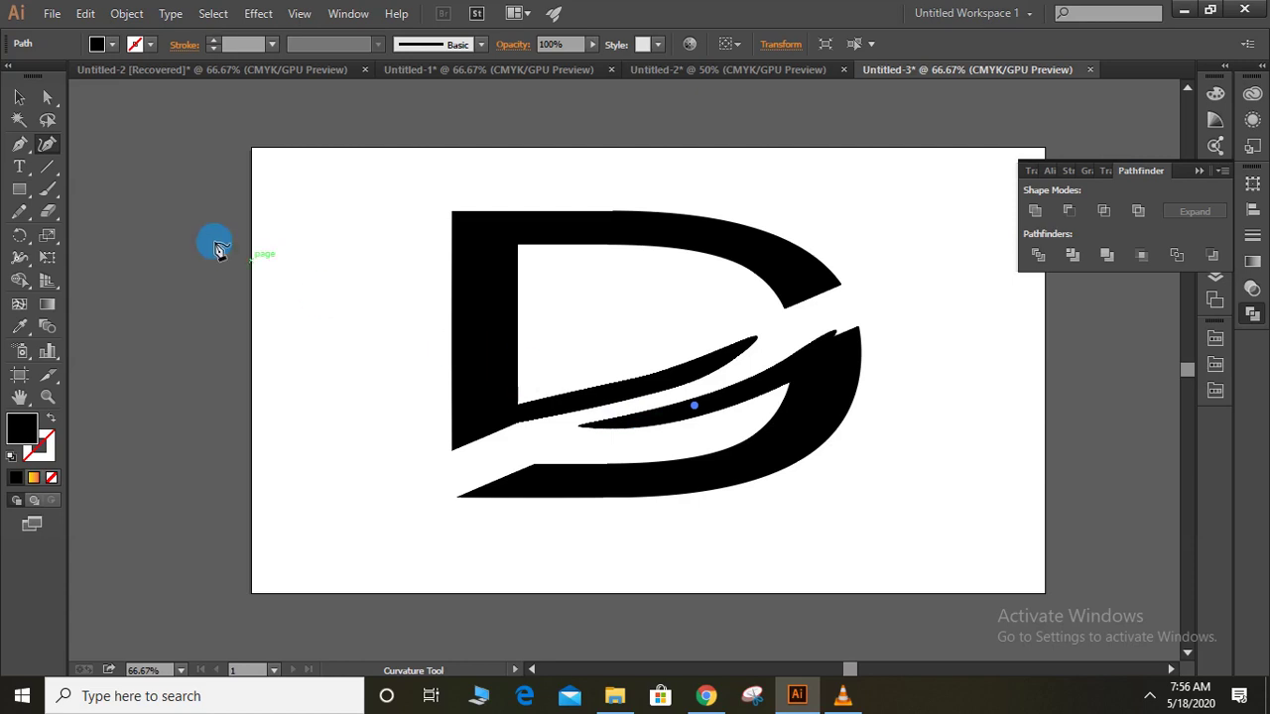
{"action": "left_click", "coordinate": [20, 98]}
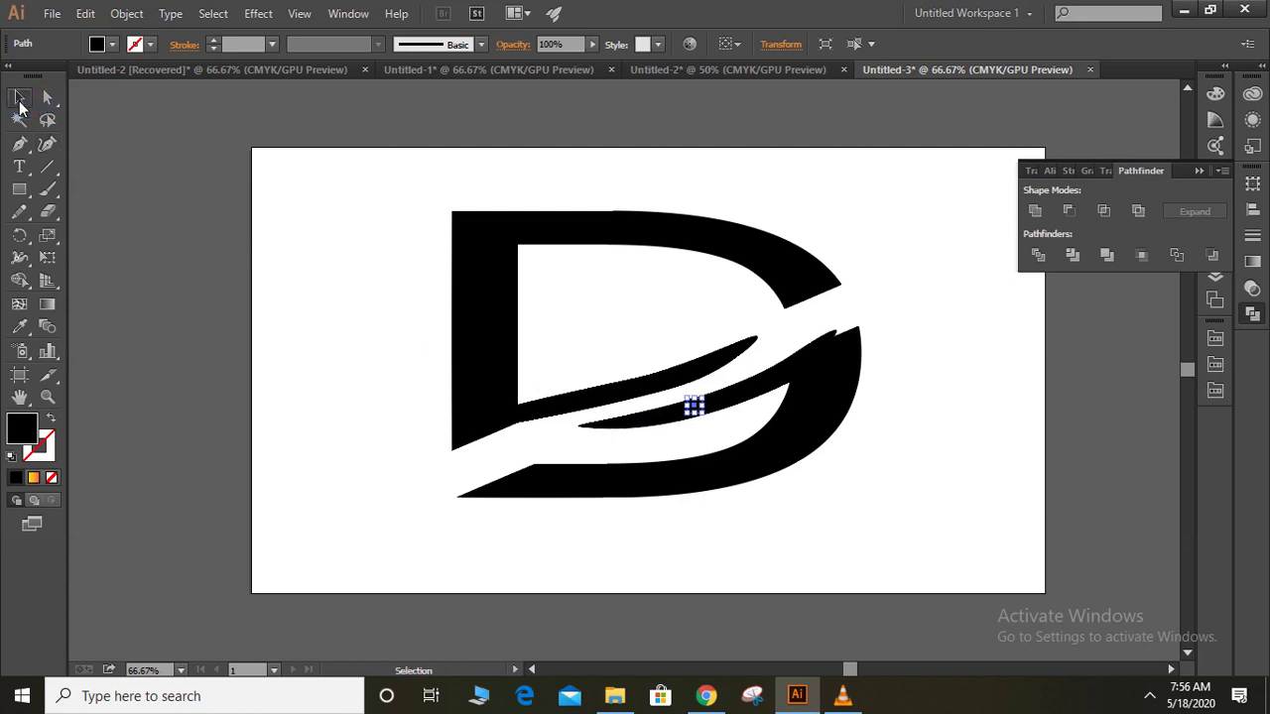
{"action": "left_click", "coordinate": [754, 349]}
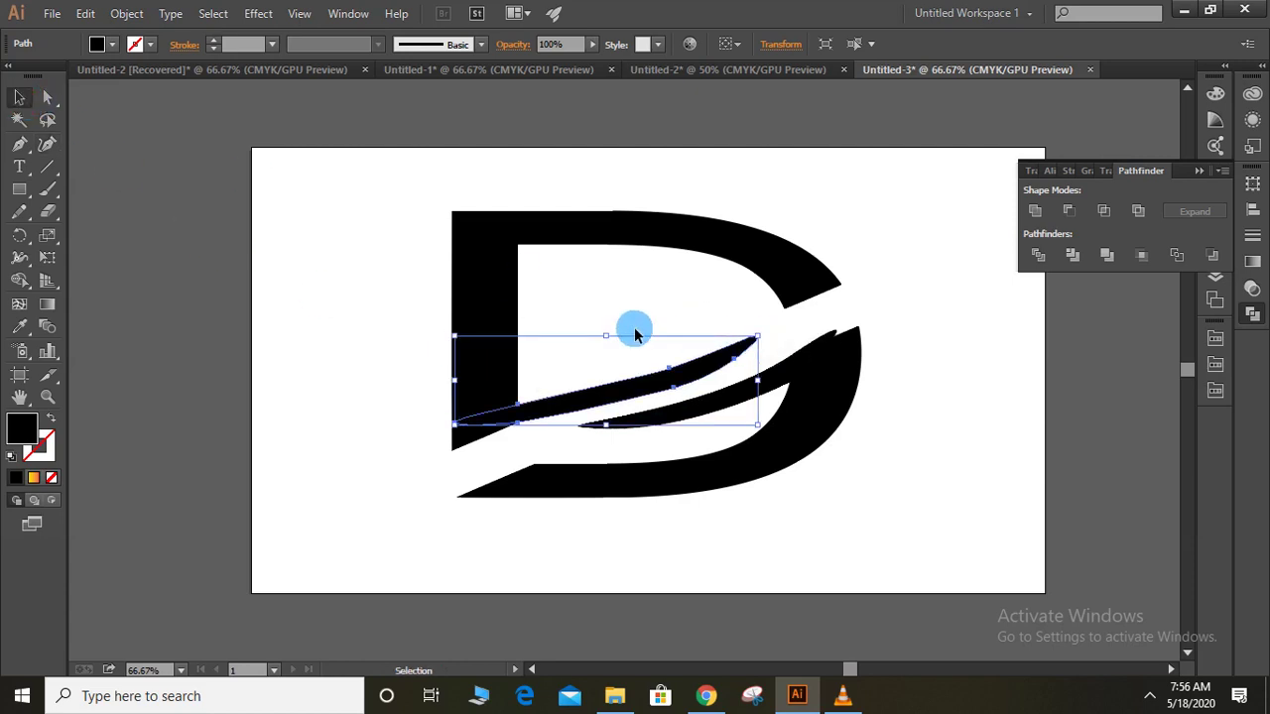
- Smooth the swoosh's lower curve and narrow its left end
{"action": "left_click", "coordinate": [47, 143]}
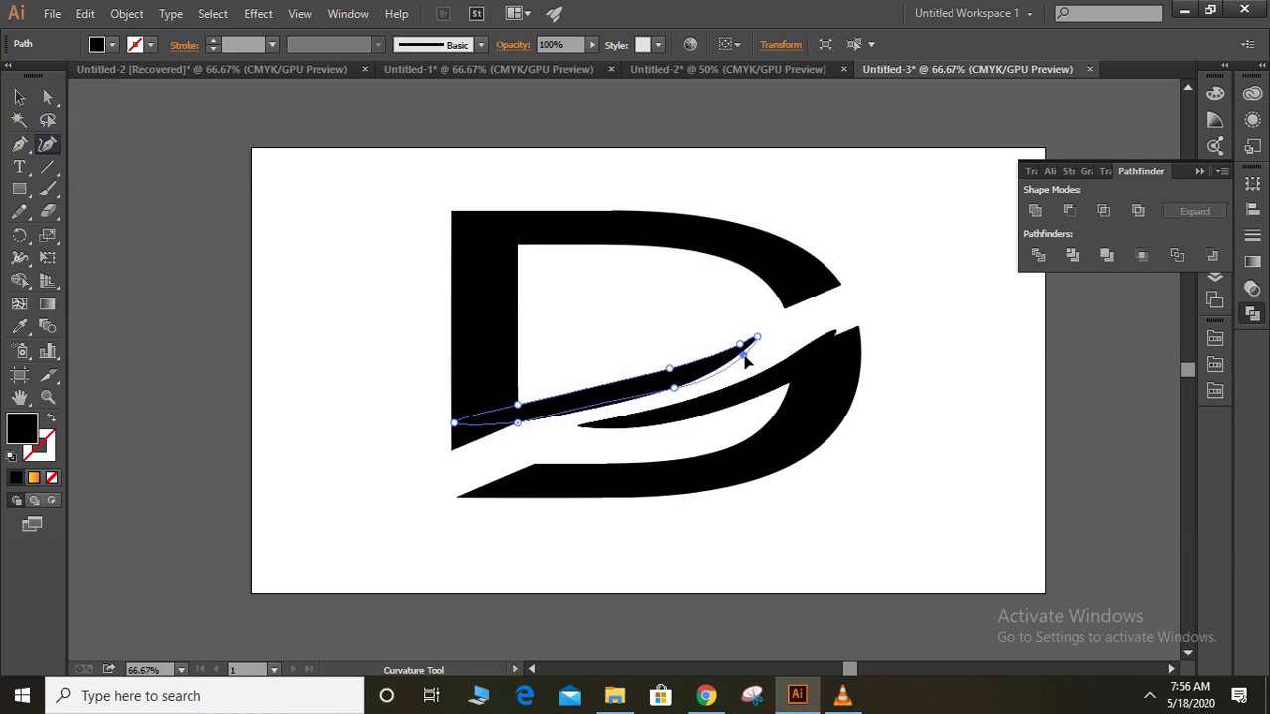
{"action": "left_click_drag", "start_coordinate": [746, 361], "coordinate": [742, 359]}
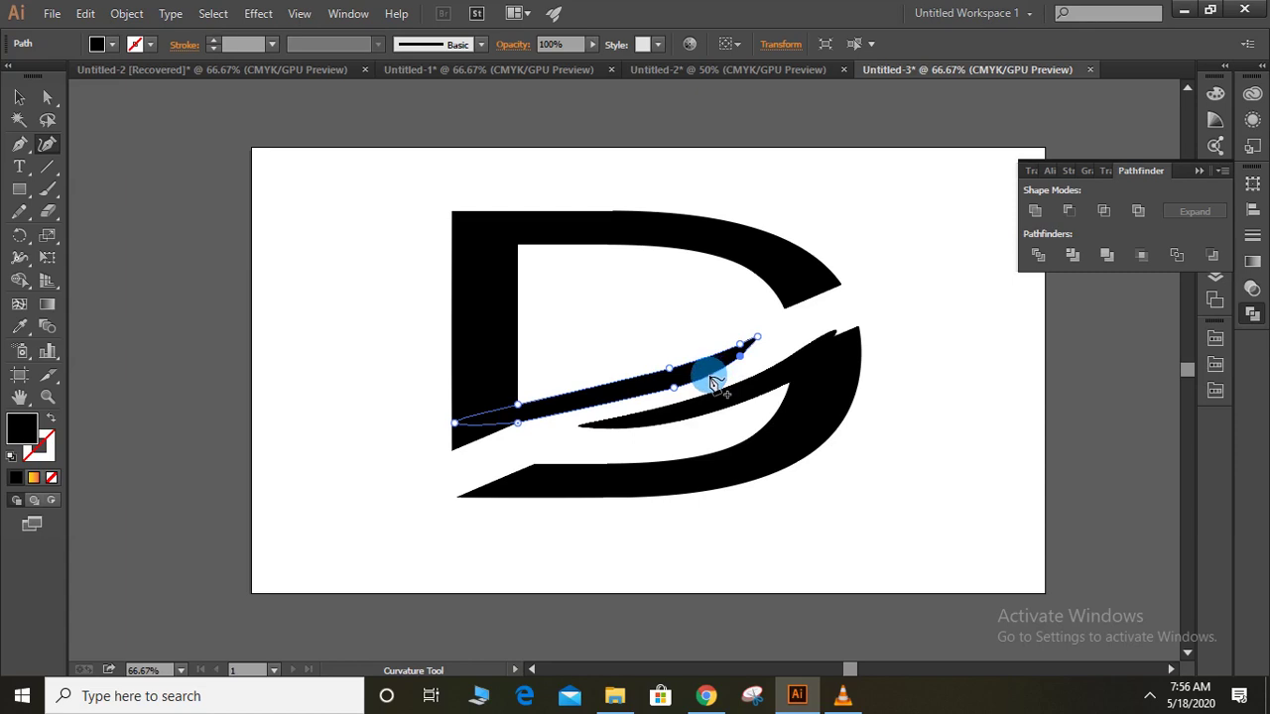
{"action": "left_click", "coordinate": [710, 376]}
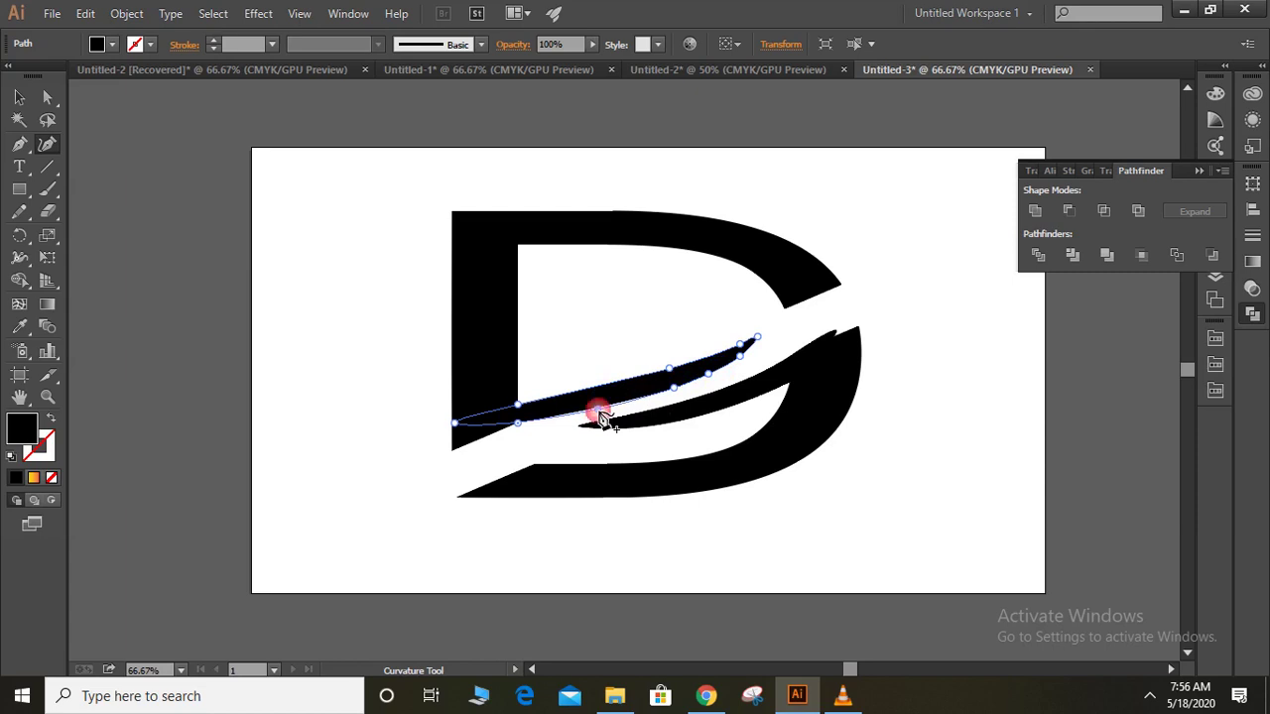
{"action": "left_click", "coordinate": [600, 413]}
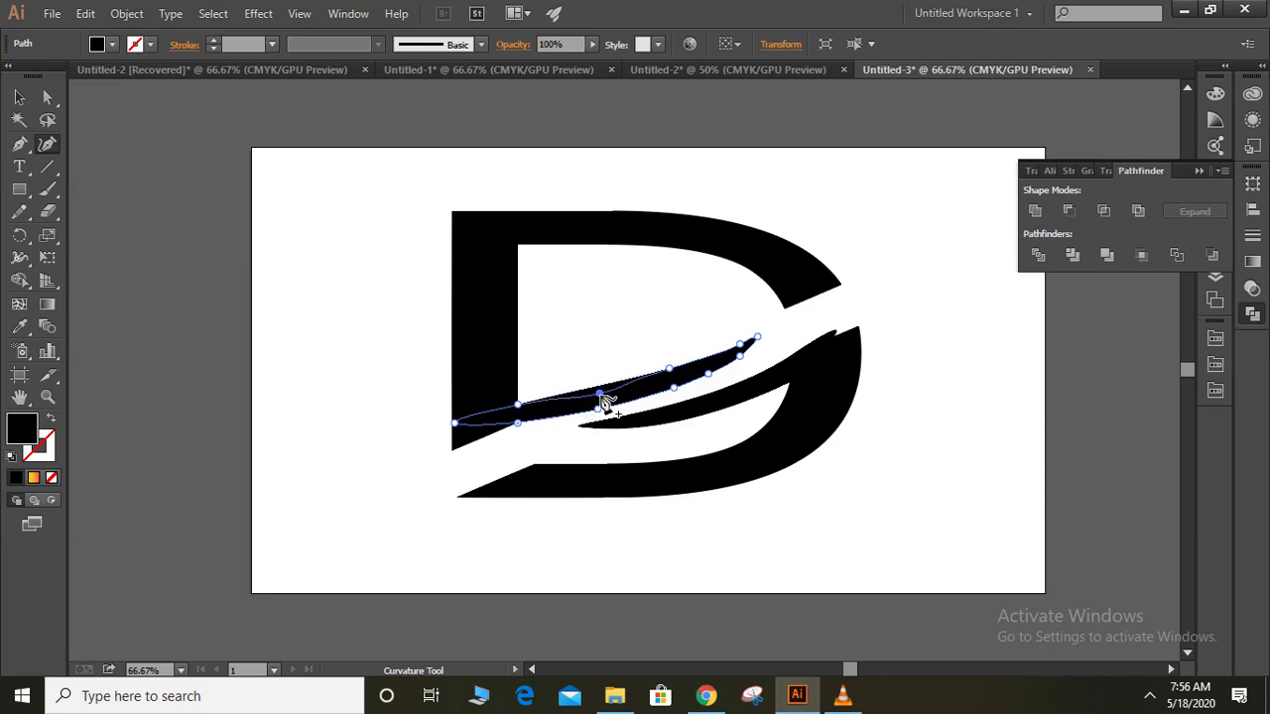
{"action": "left_click", "coordinate": [599, 393]}
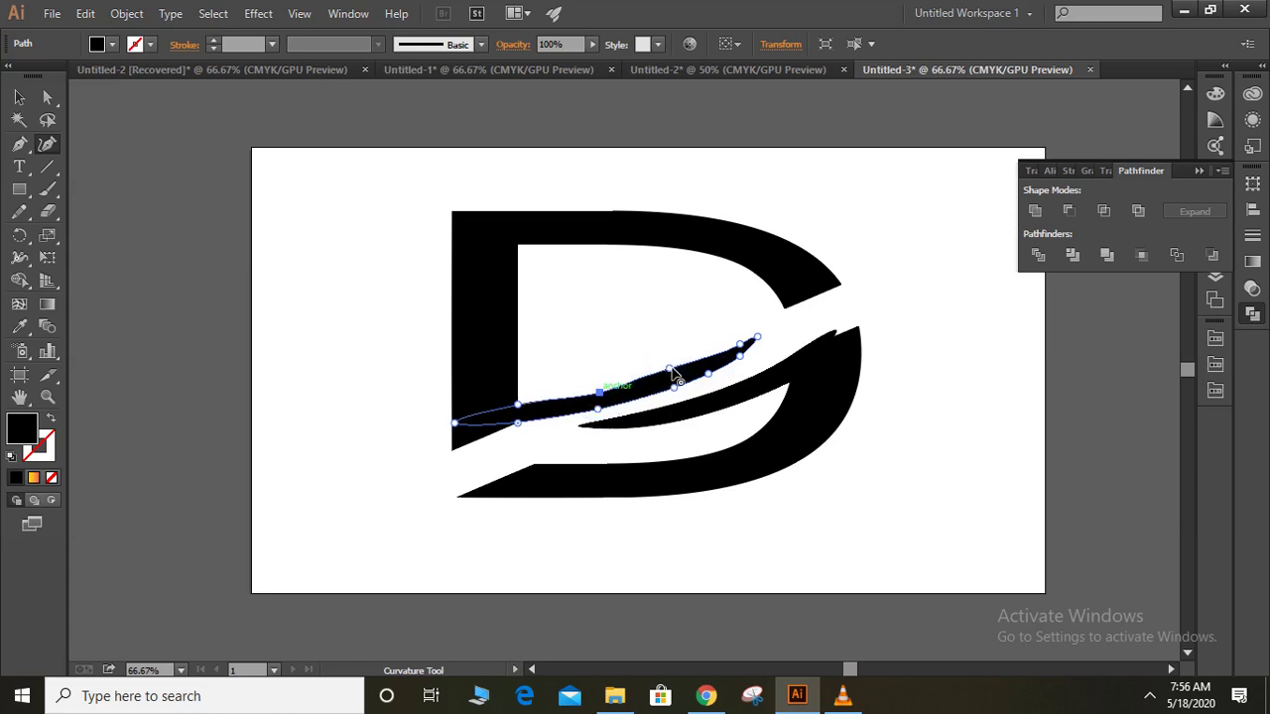
{"action": "left_click_drag", "start_coordinate": [688, 374], "coordinate": [598, 434]}
{"action": "left_click", "coordinate": [598, 428]}
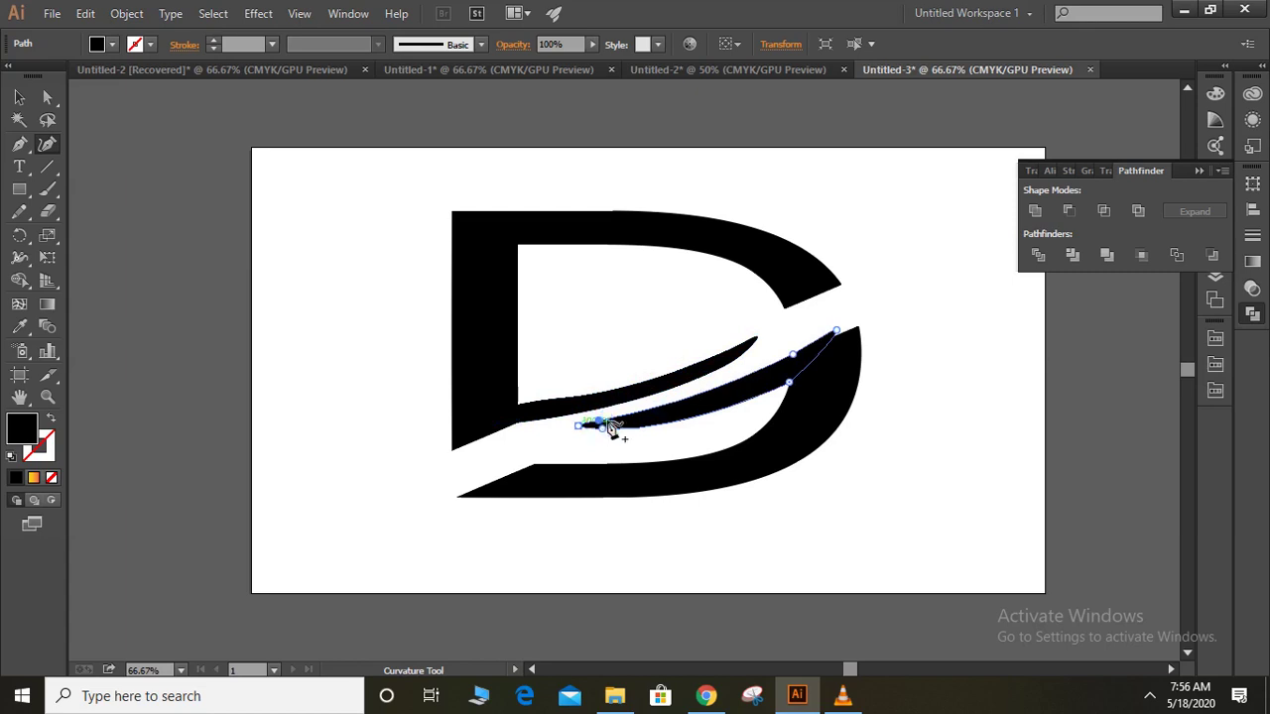
{"action": "left_click_drag", "start_coordinate": [628, 420], "coordinate": [708, 393]}
- Adjust the swoosh's right-end curve, undo an extra point, and finish the shape
{"action": "left_click", "coordinate": [796, 363]}
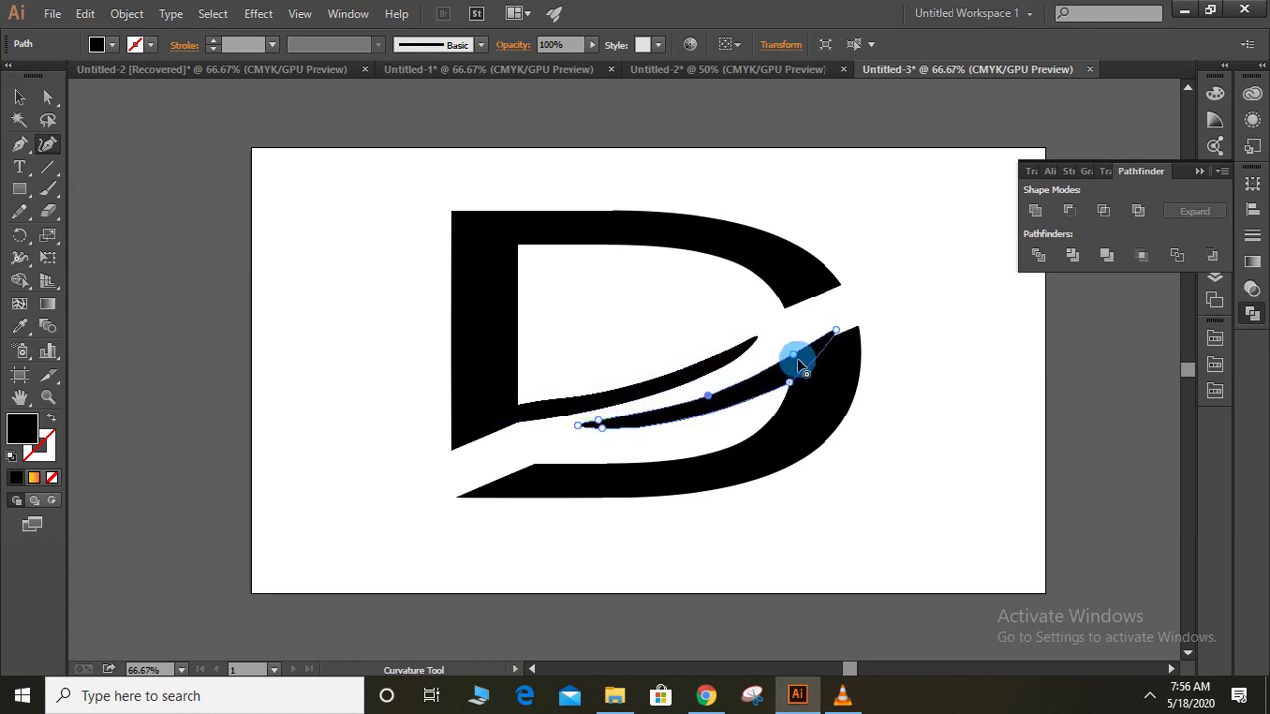
{"action": "left_click", "coordinate": [794, 359]}
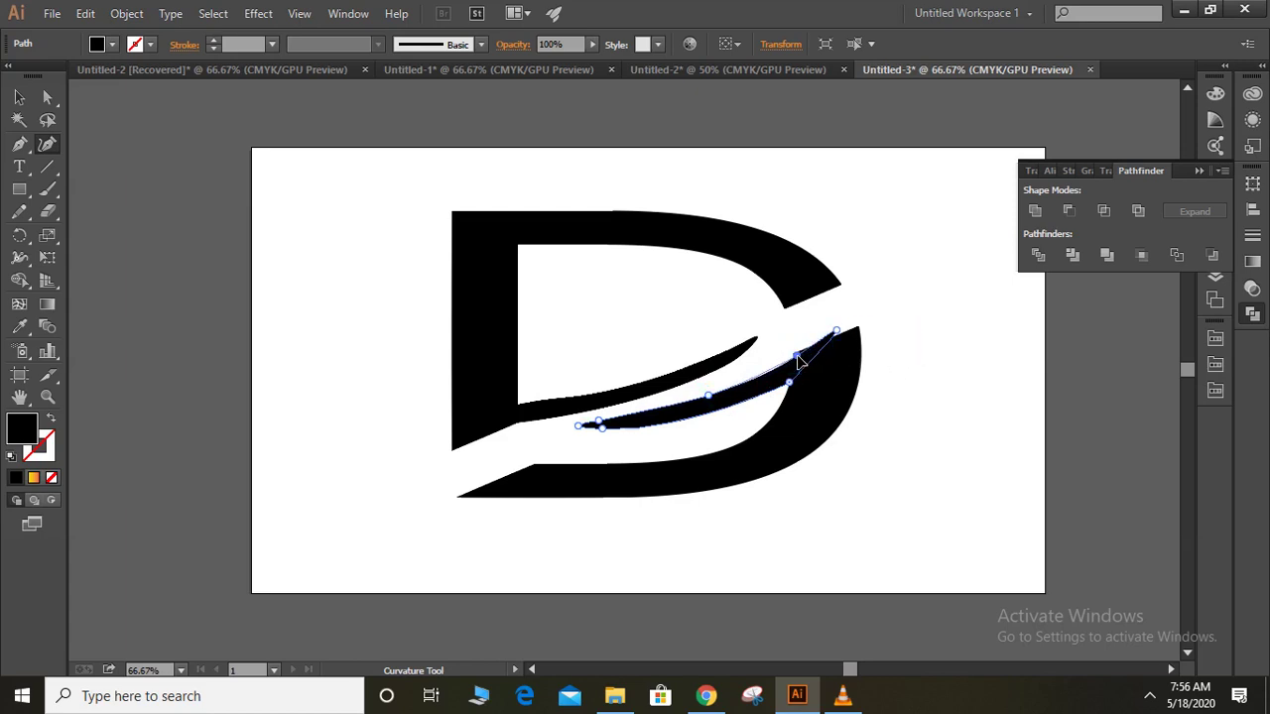
{"action": "left_click", "coordinate": [795, 355]}
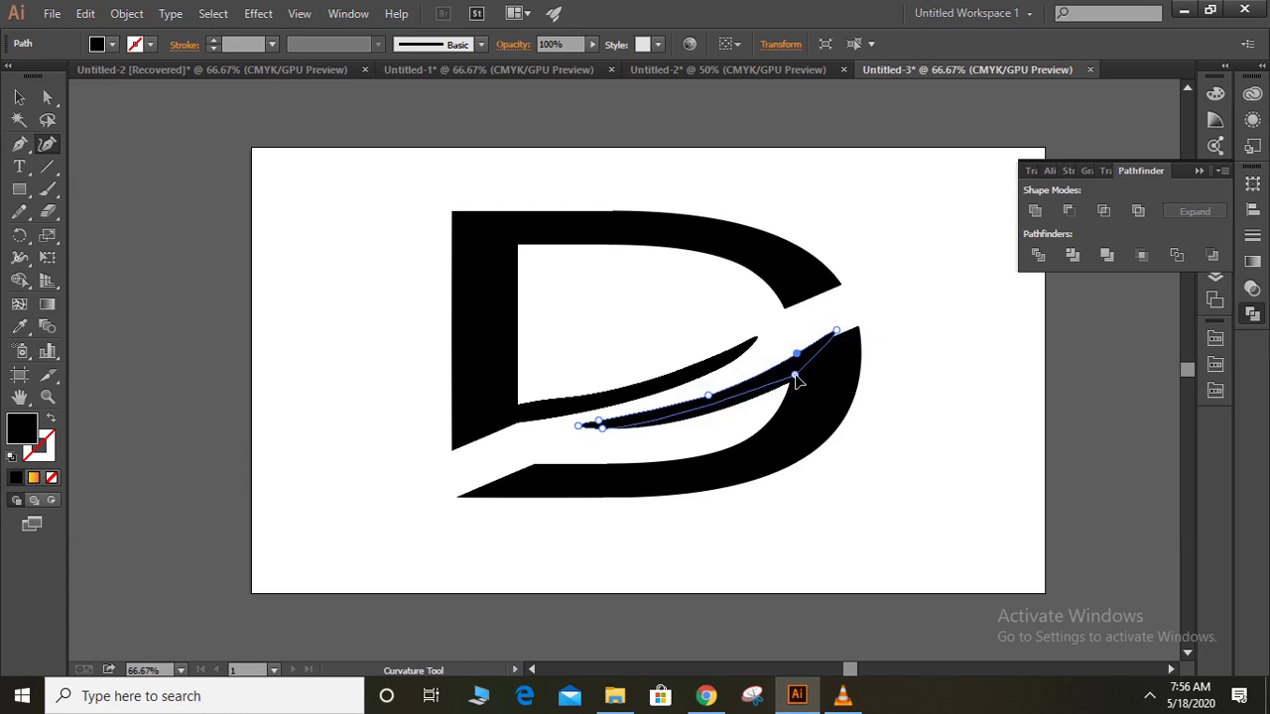
{"action": "left_click", "coordinate": [756, 376]}
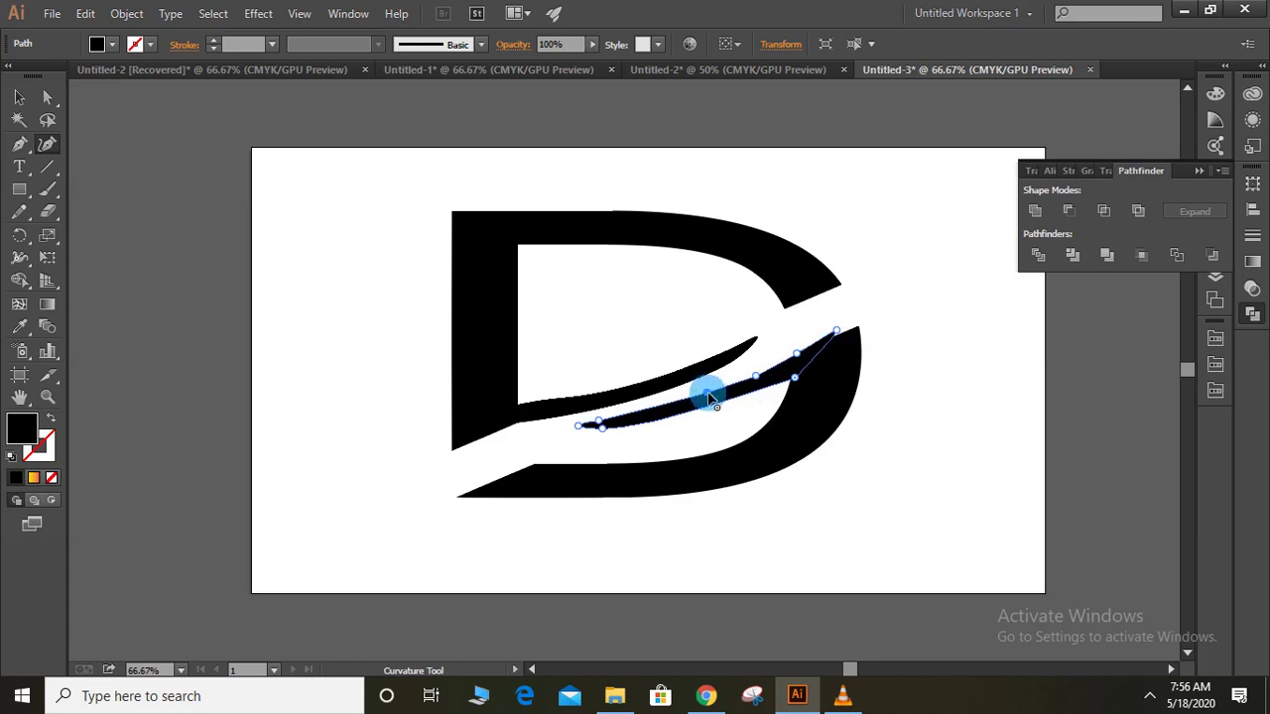
{"action": "left_click", "coordinate": [750, 387], "text": "ctrl"}
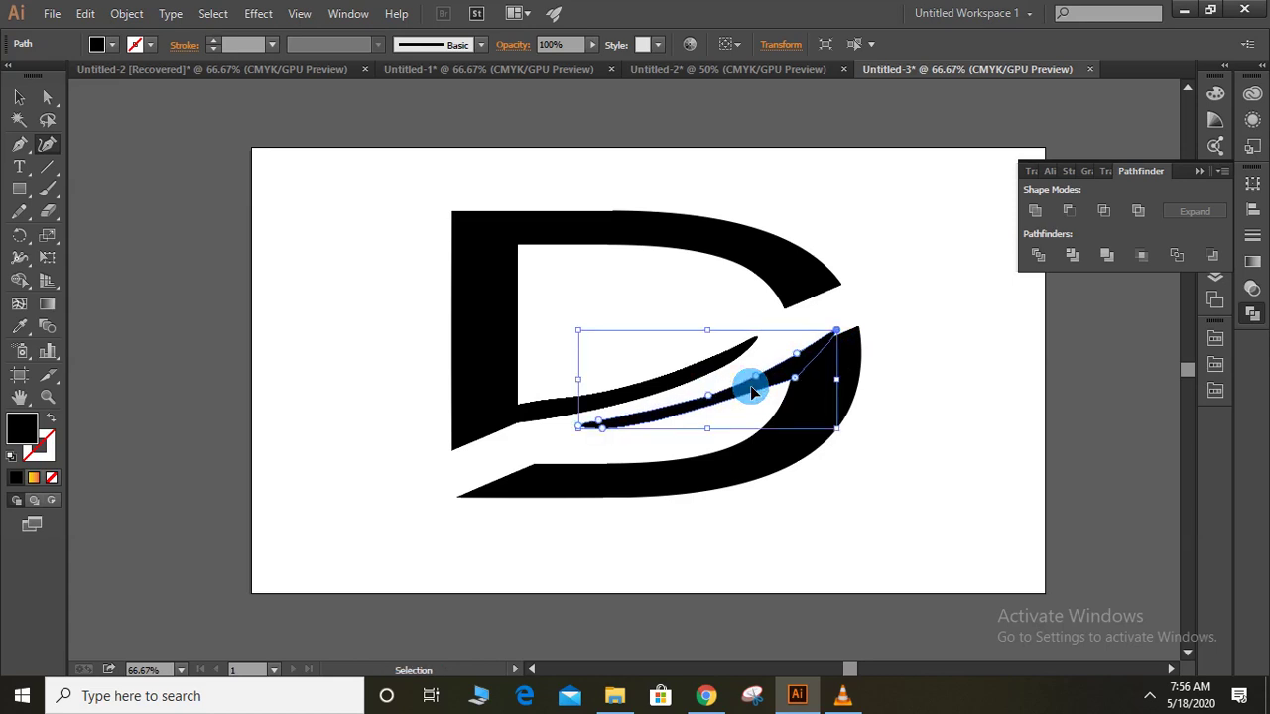
{"action": "key", "text": "ctrl+z"}
{"action": "key", "text": "ctrl+z"}
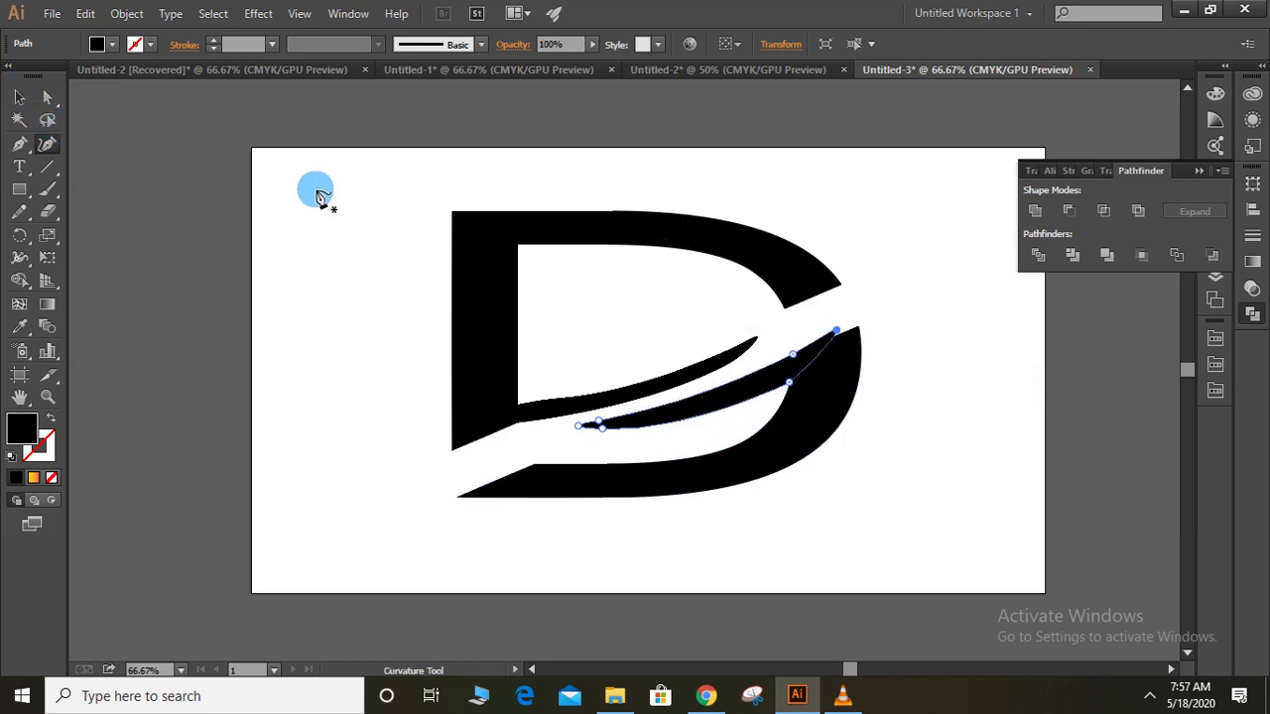
{"action": "left_click", "coordinate": [440, 415]}
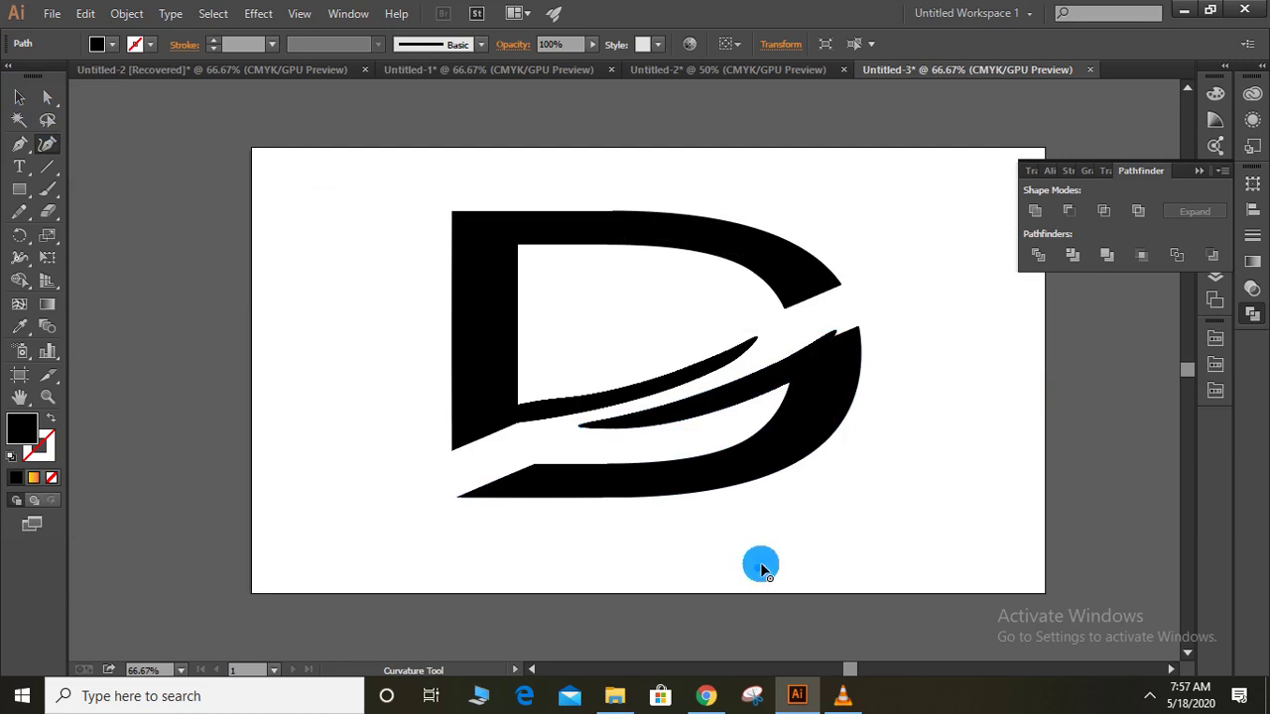
- Divide all D pieces with Pathfinder Divide and ungroup the result
{"action": "left_click", "coordinate": [19, 96]}
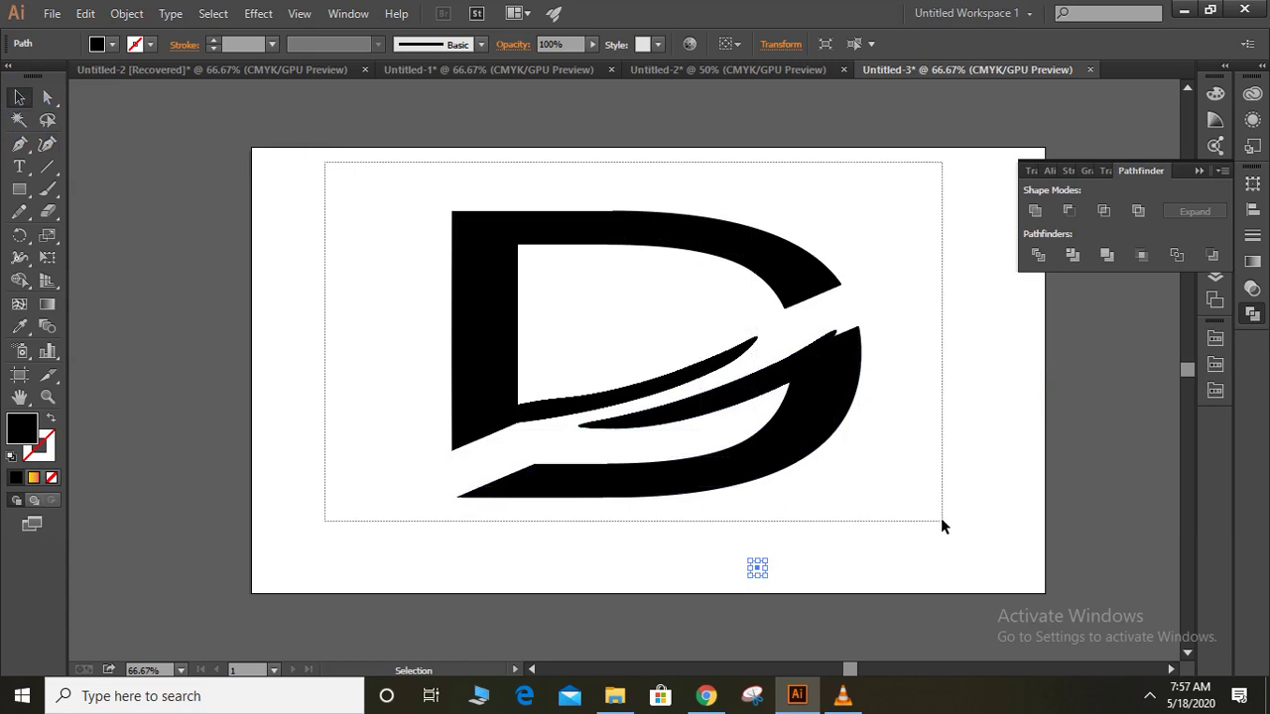
{"action": "left_click_drag", "start_coordinate": [416, 304], "coordinate": [940, 522]}
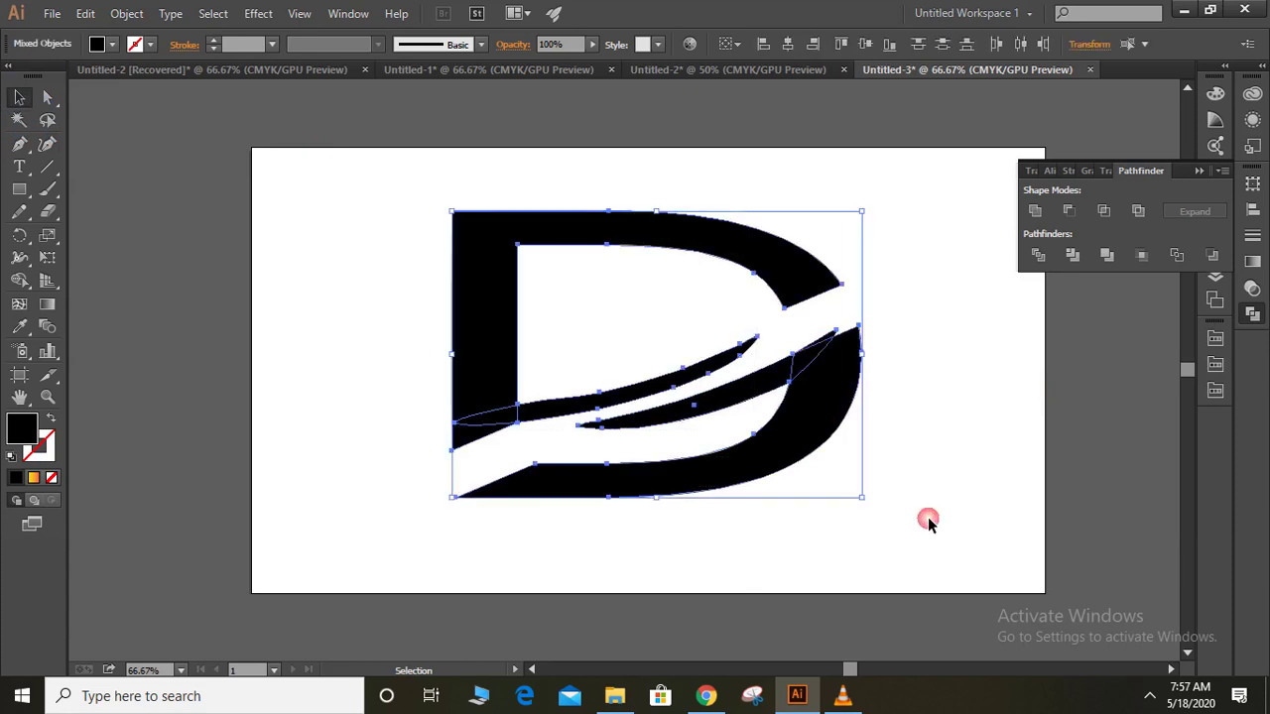
{"action": "left_click", "coordinate": [1037, 255]}
{"action": "left_click", "coordinate": [930, 319]}
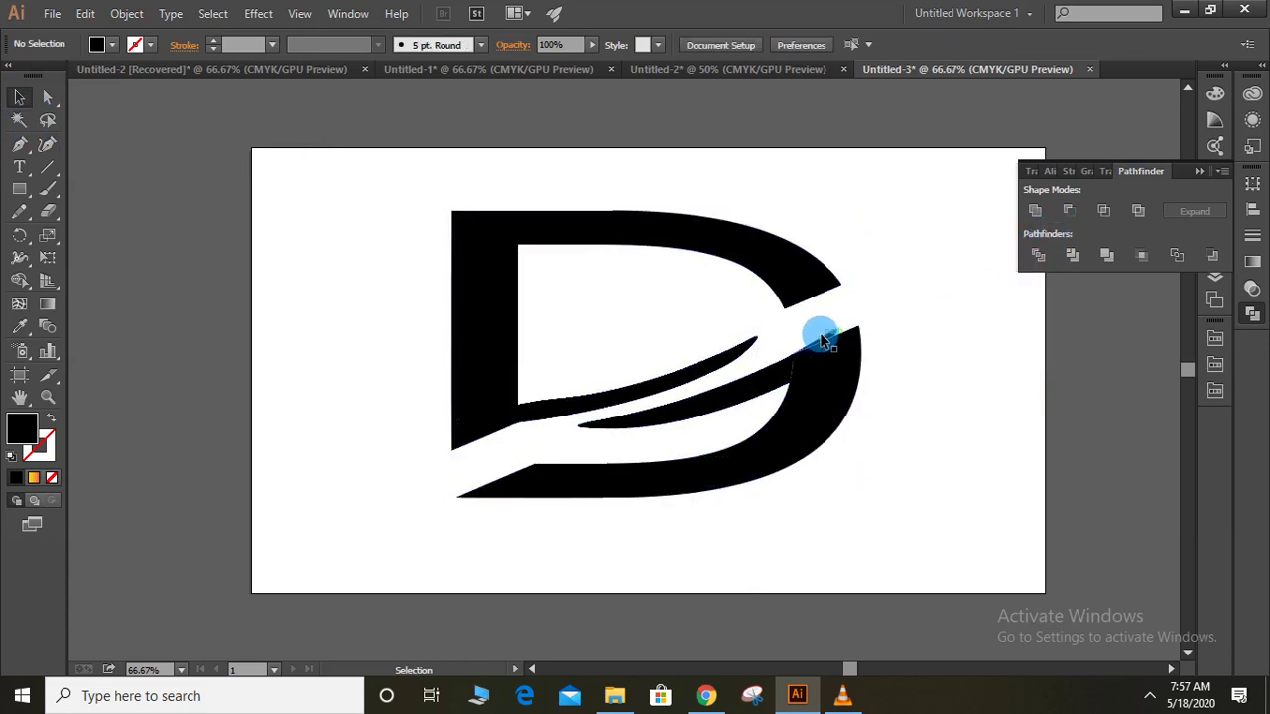
{"action": "left_click_drag", "start_coordinate": [733, 397], "coordinate": [734, 383]}
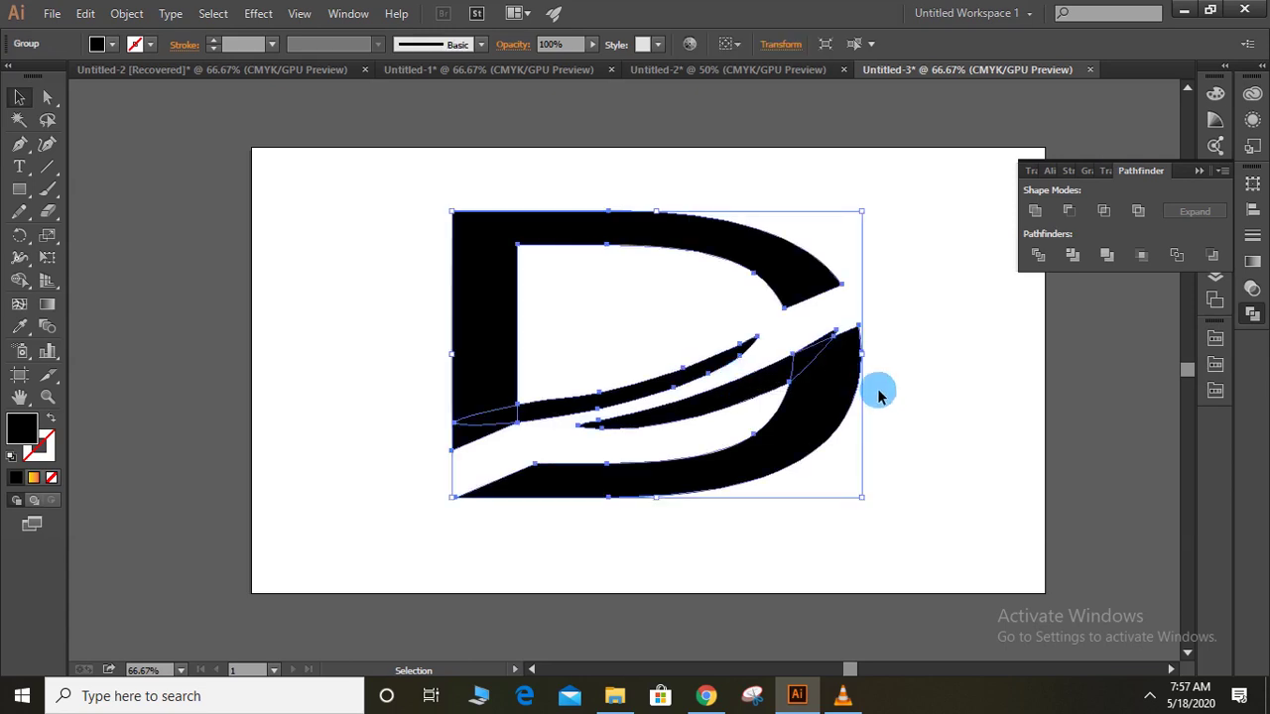
{"action": "left_click", "coordinate": [871, 361]}
{"action": "right_click", "coordinate": [849, 360]}
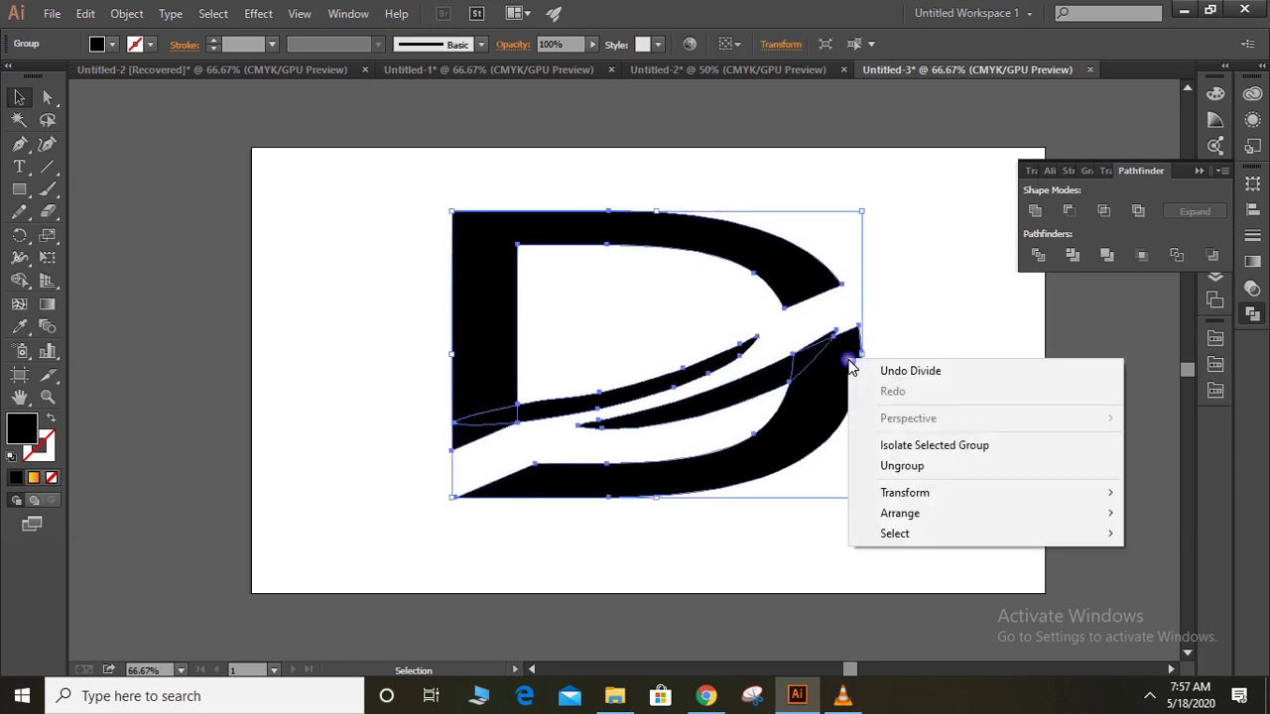
{"action": "left_click", "coordinate": [908, 465]}
- Unite the lower swoosh pieces into one shape and delete the stray sliver
{"action": "mouse_move", "coordinate": [935, 353]}
{"action": "left_mouse_down"}
{"action": "mouse_move", "coordinate": [771, 394]}
{"action": "mouse_move", "coordinate": [776, 405]}
{"action": "mouse_move", "coordinate": [780, 382]}
{"action": "left_mouse_up"}
{"action": "left_click", "coordinate": [913, 399]}
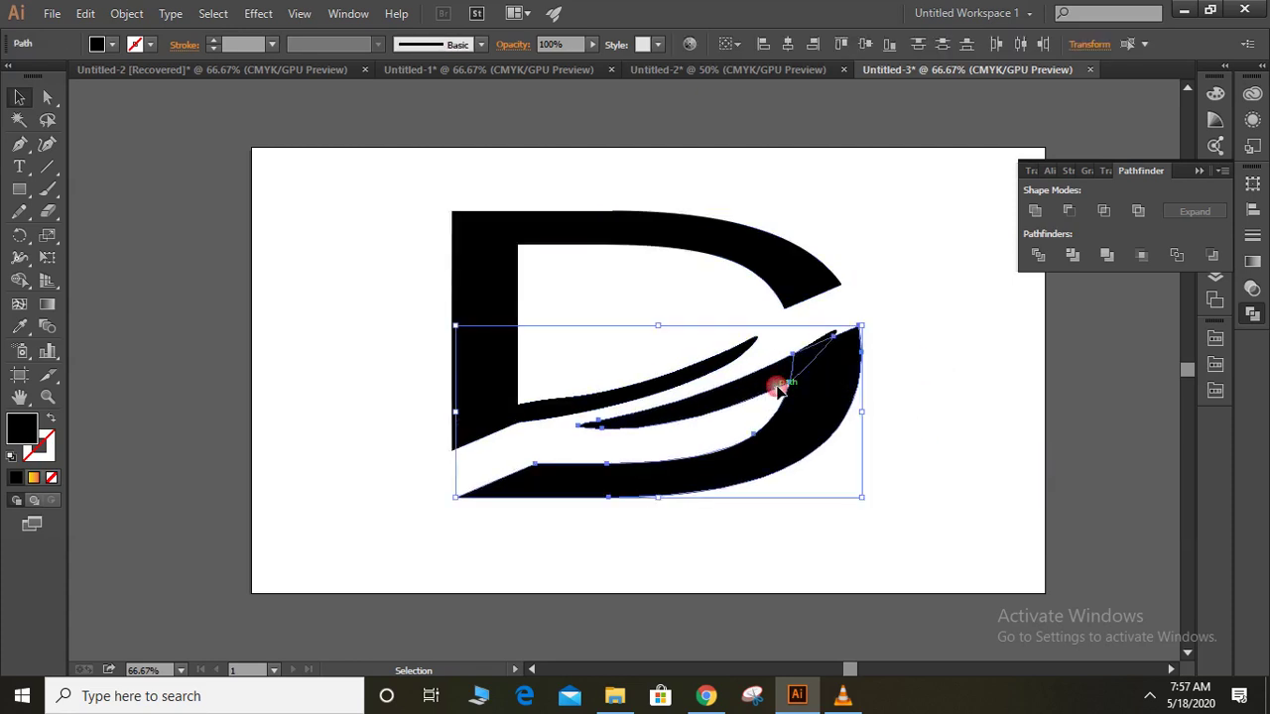
{"action": "left_click", "coordinate": [1034, 210]}
{"action": "left_click", "coordinate": [933, 337]}
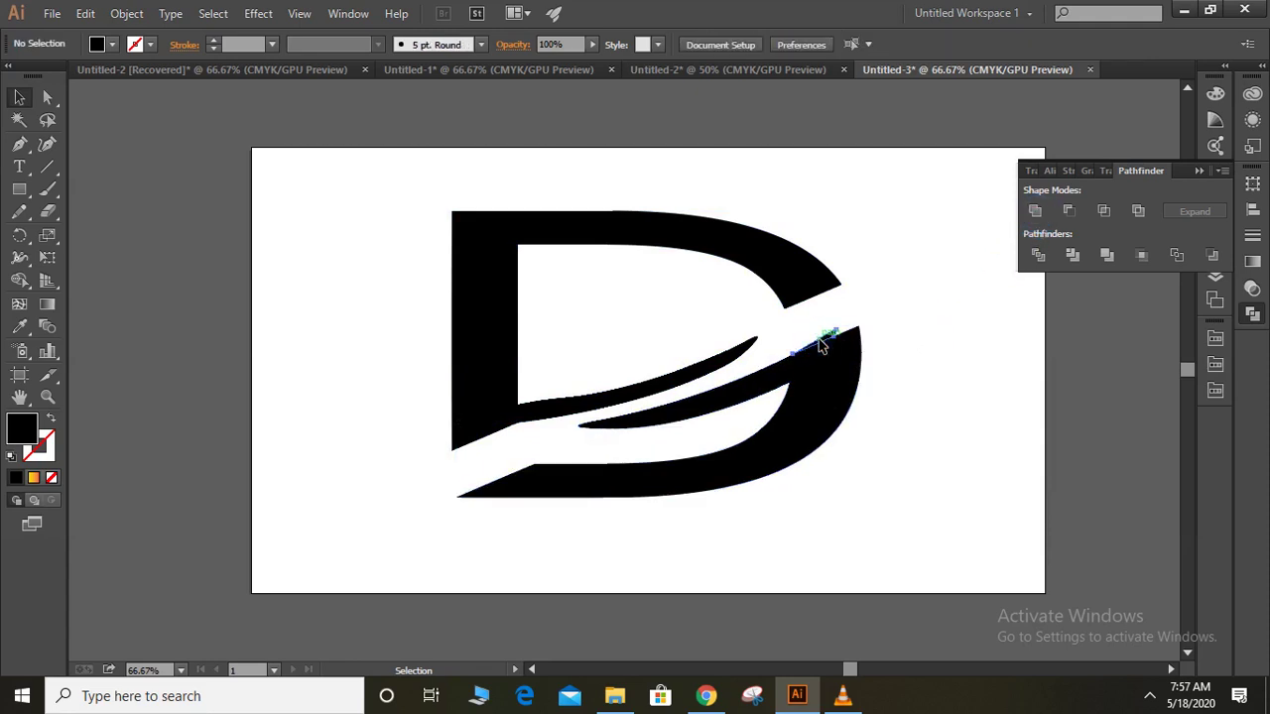
{"action": "left_click", "coordinate": [819, 344]}
{"action": "key", "text": "Delete"}
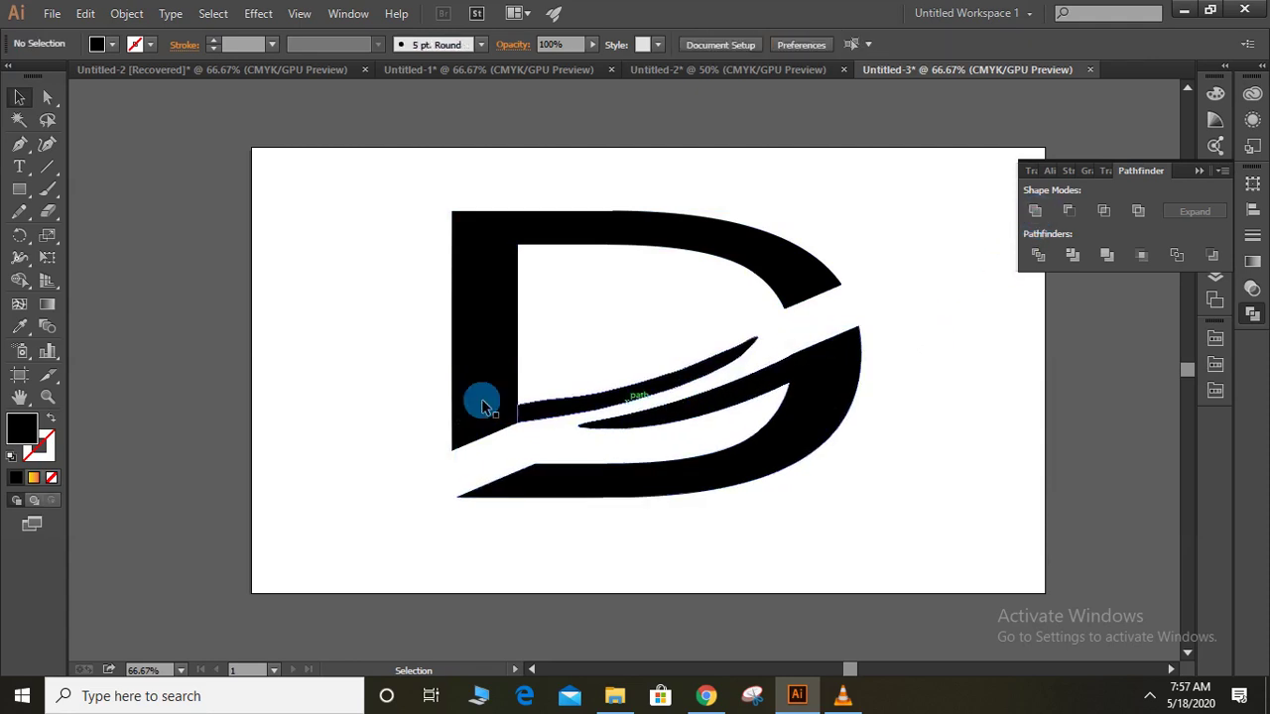
- Unite the upper D pieces into a single shape
{"action": "left_click_drag", "start_coordinate": [404, 365], "coordinate": [554, 437]}
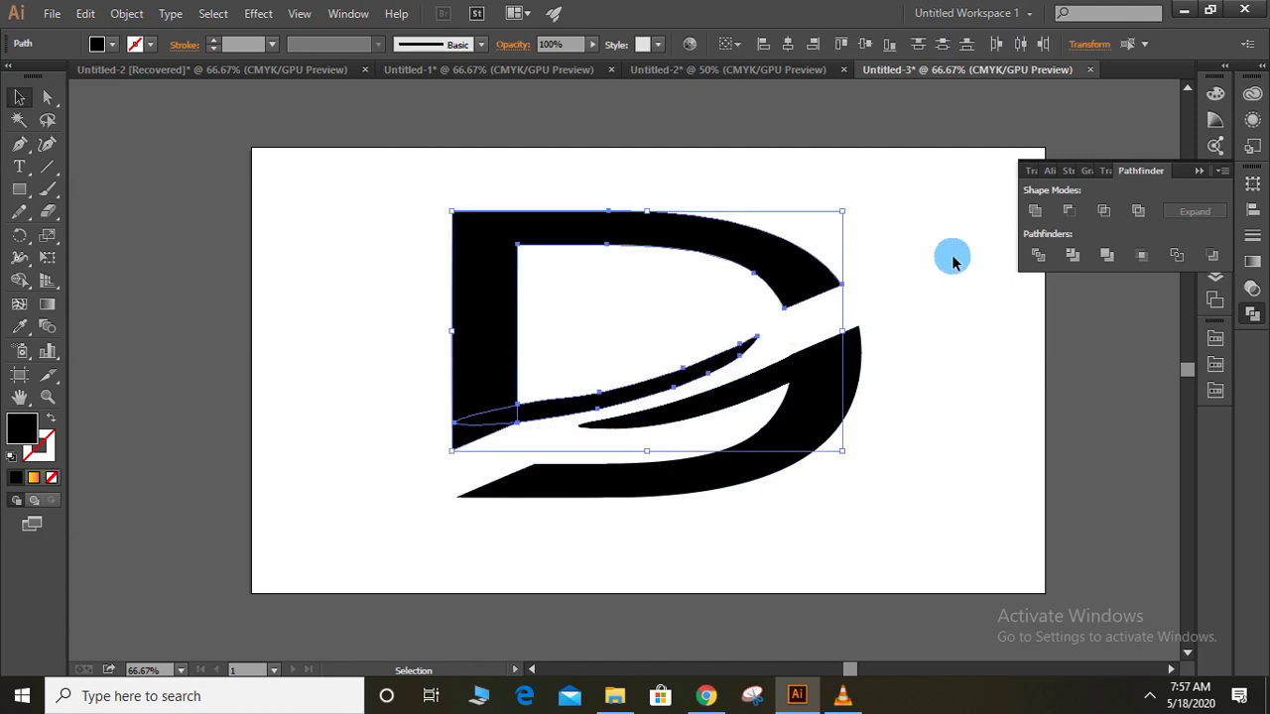
{"action": "left_click", "coordinate": [1034, 211]}
{"action": "left_click", "coordinate": [978, 334]}
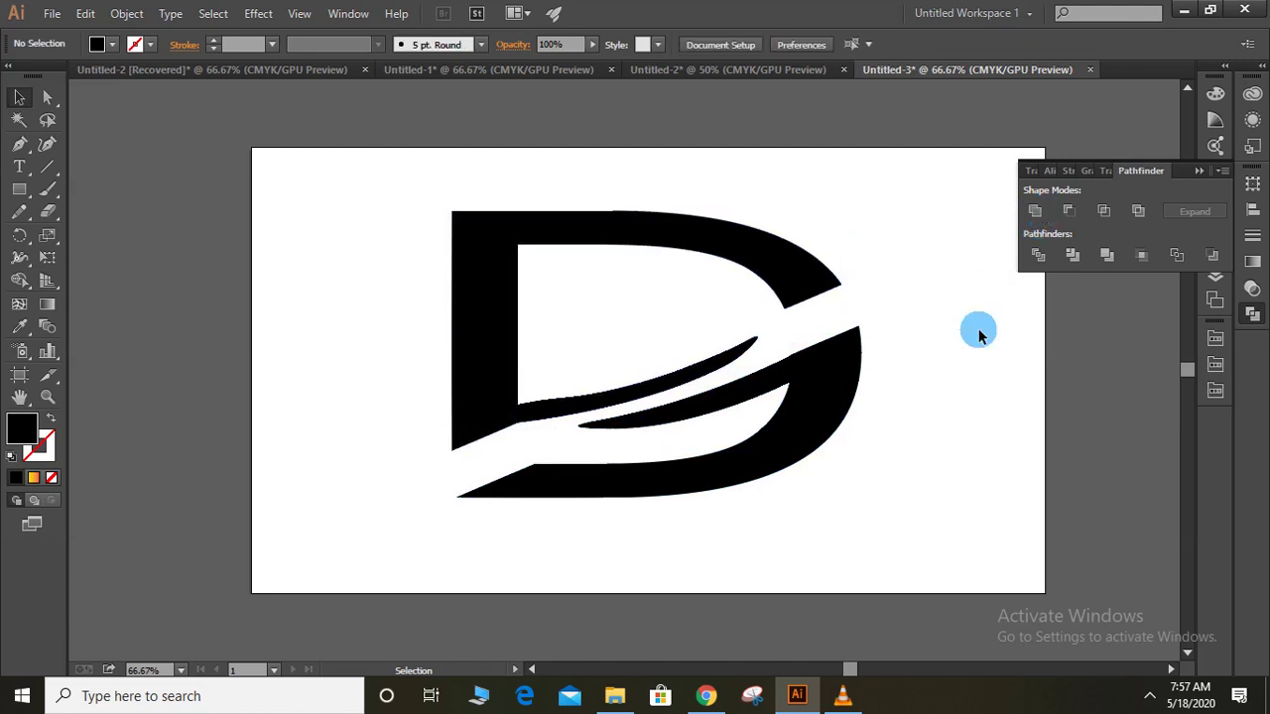
- Fill the upper part of the D with red
{"action": "left_click", "coordinate": [812, 282]}
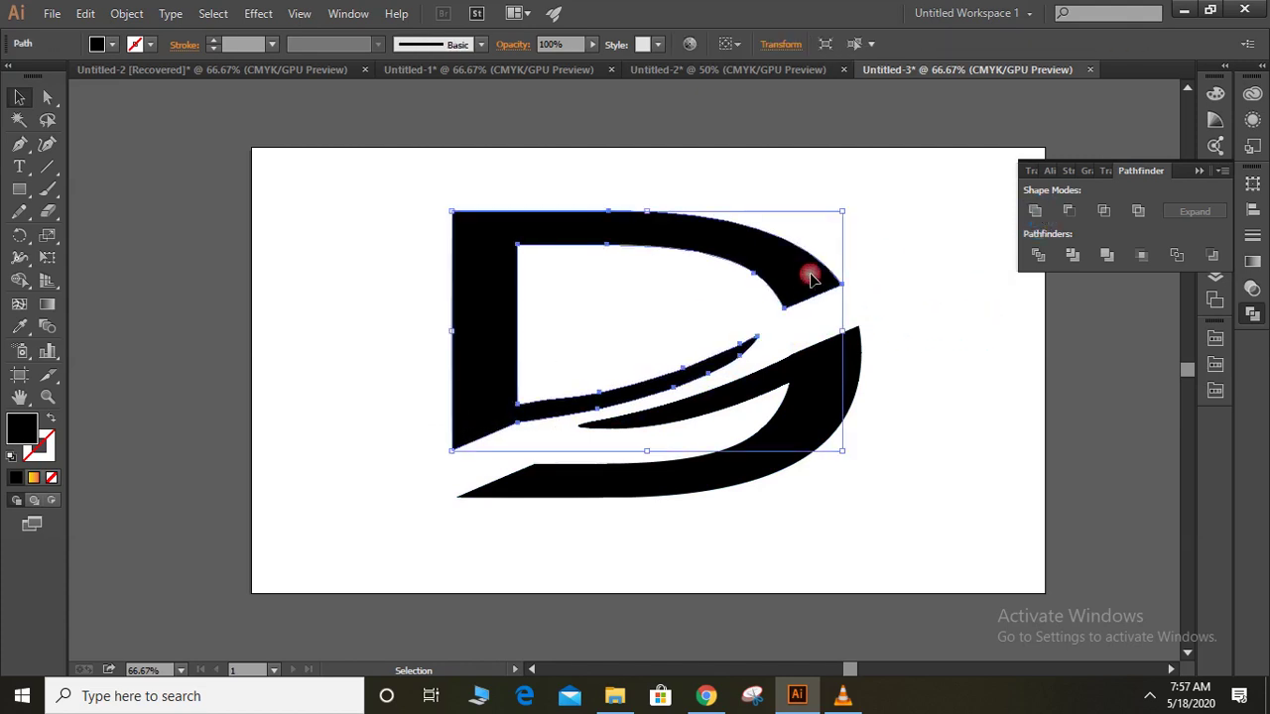
{"action": "left_click", "coordinate": [112, 45]}
{"action": "left_click", "coordinate": [83, 77]}
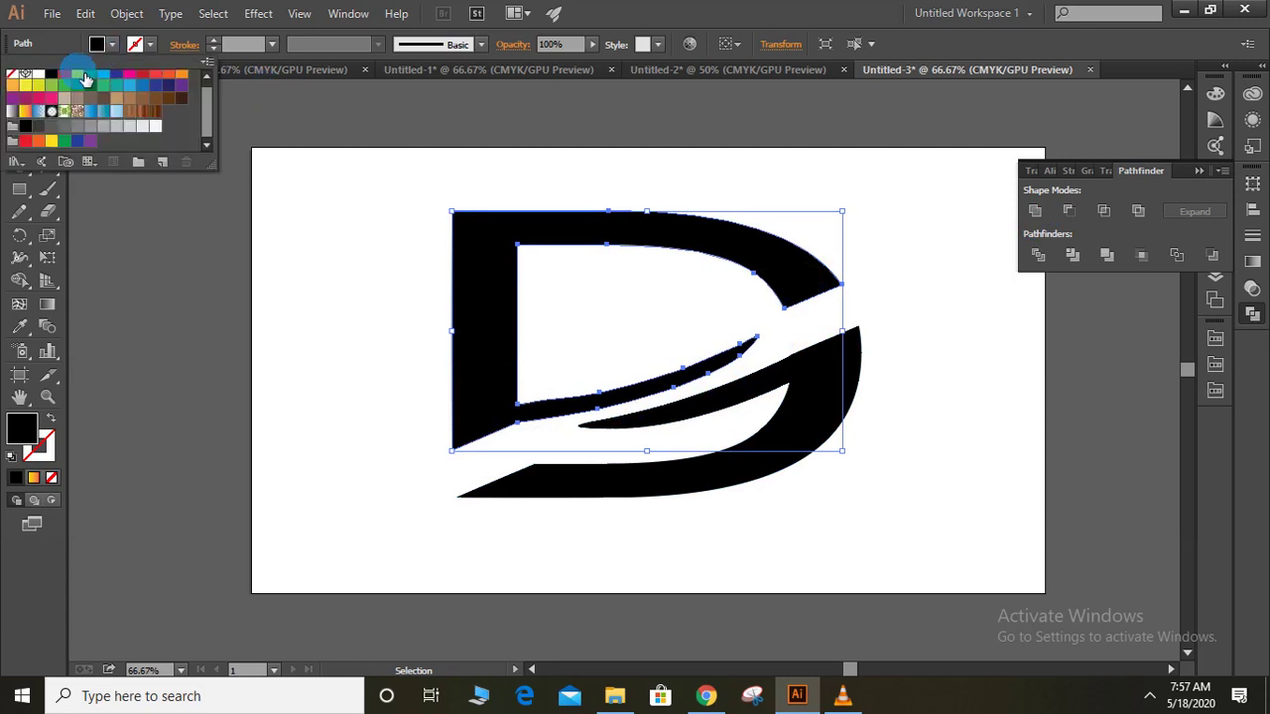
{"action": "left_click", "coordinate": [379, 331]}
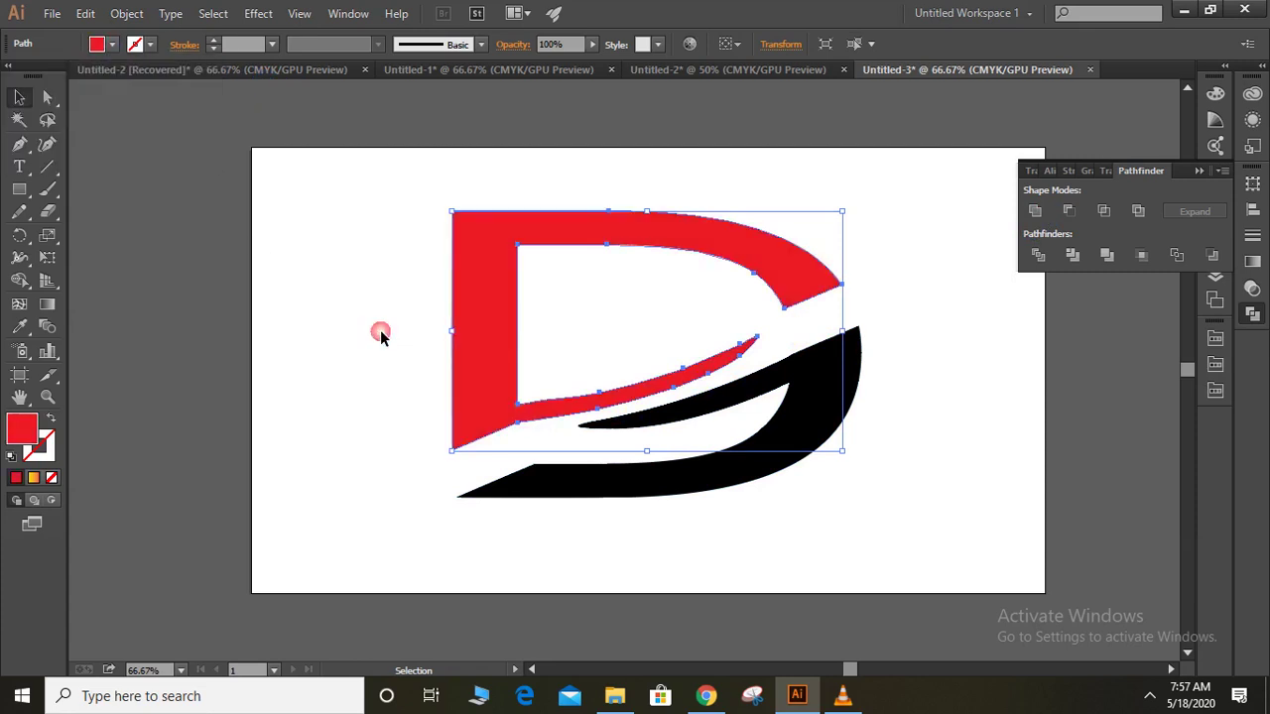
{"action": "left_click", "coordinate": [794, 545]}
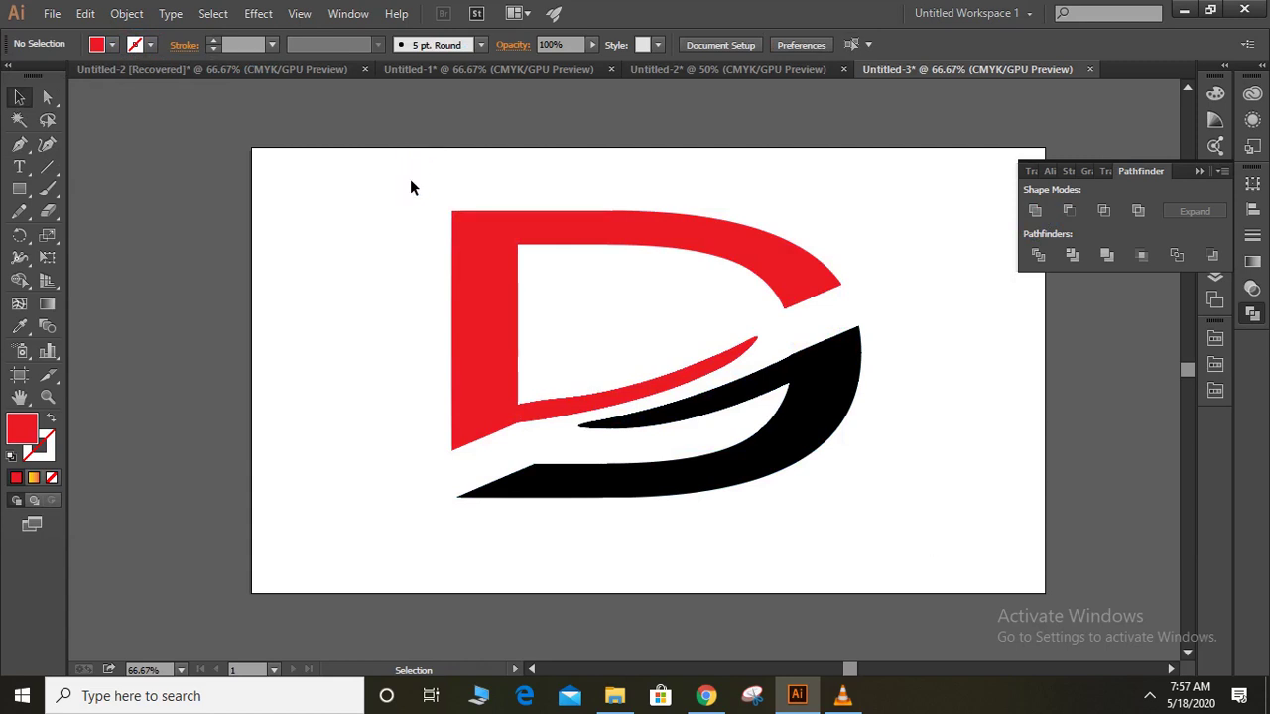
- Group all the D logo pieces and move the group higher on the artboard
{"action": "left_click_drag", "start_coordinate": [678, 427], "coordinate": [890, 512]}
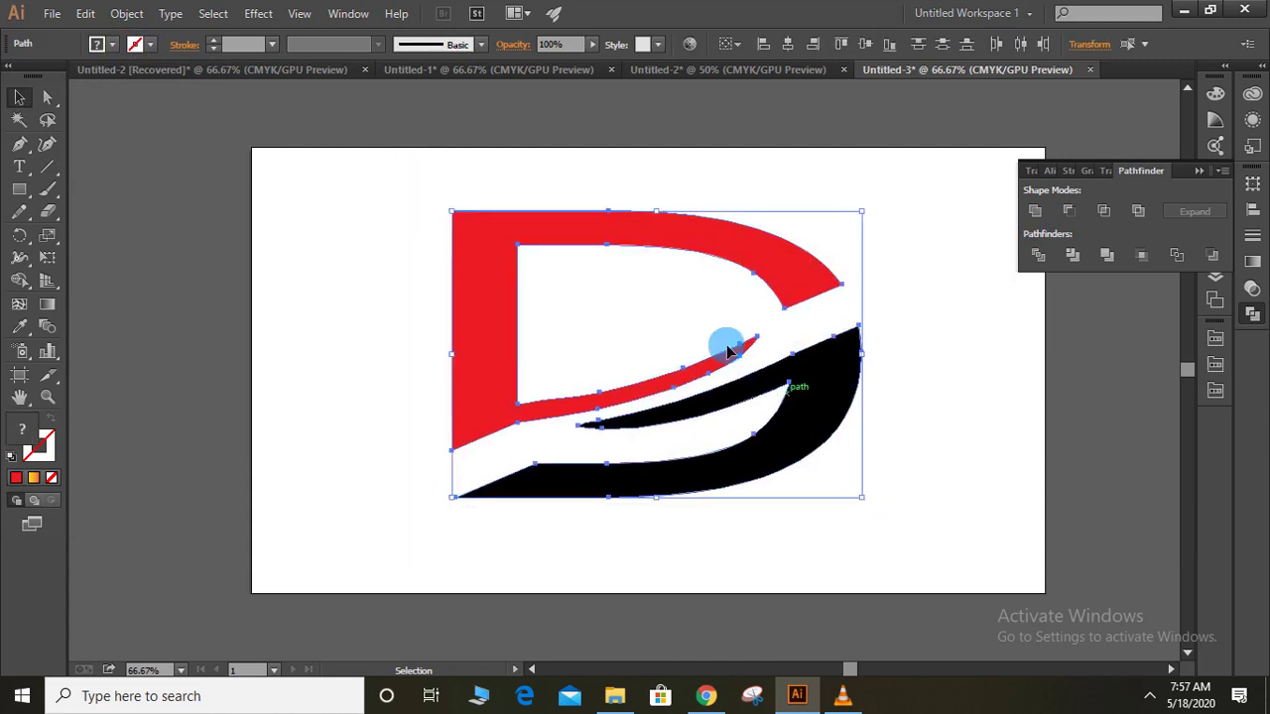
{"action": "right_click", "coordinate": [676, 310]}
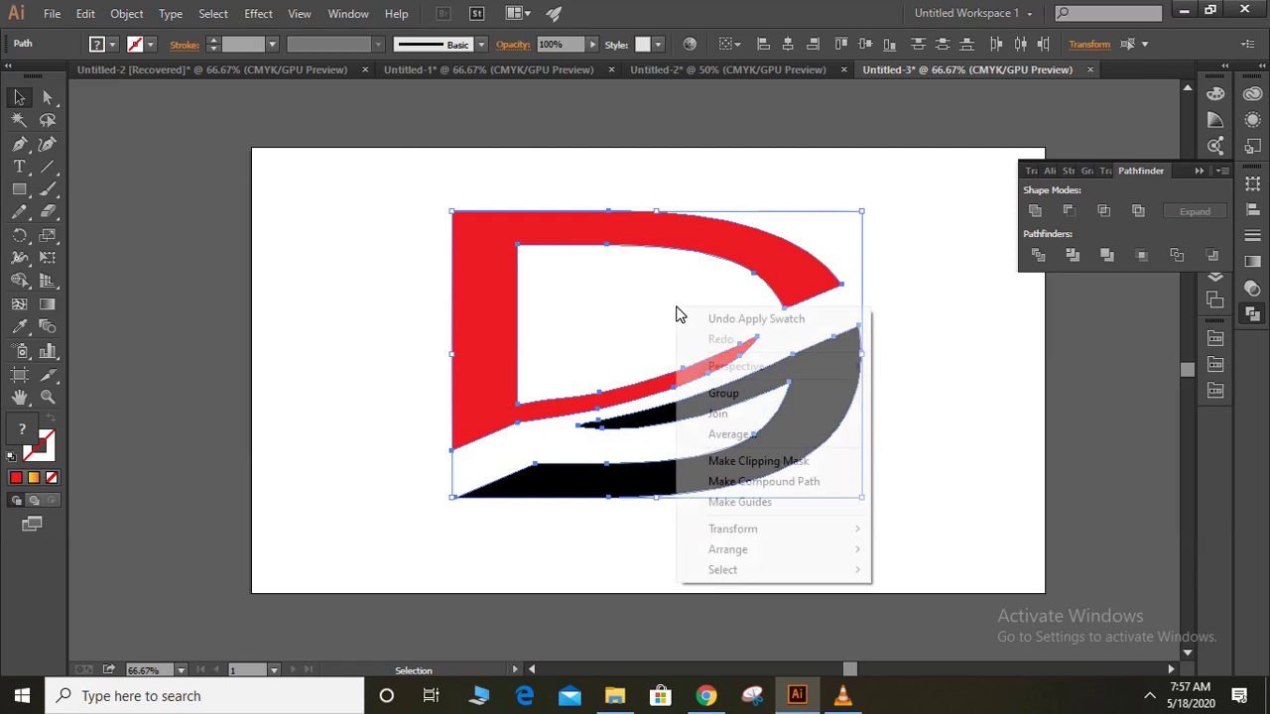
{"action": "left_click", "coordinate": [729, 401]}
{"action": "left_click", "coordinate": [923, 443]}
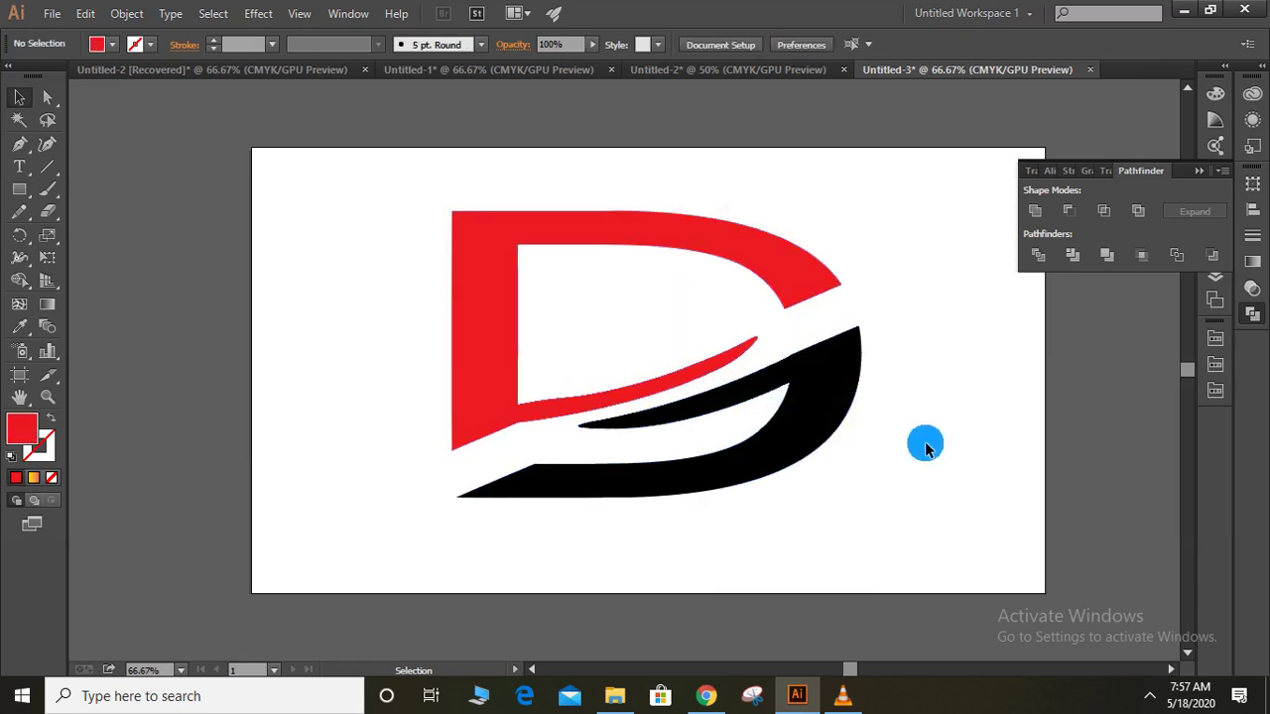
{"action": "left_click_drag", "start_coordinate": [482, 270], "coordinate": [486, 218]}
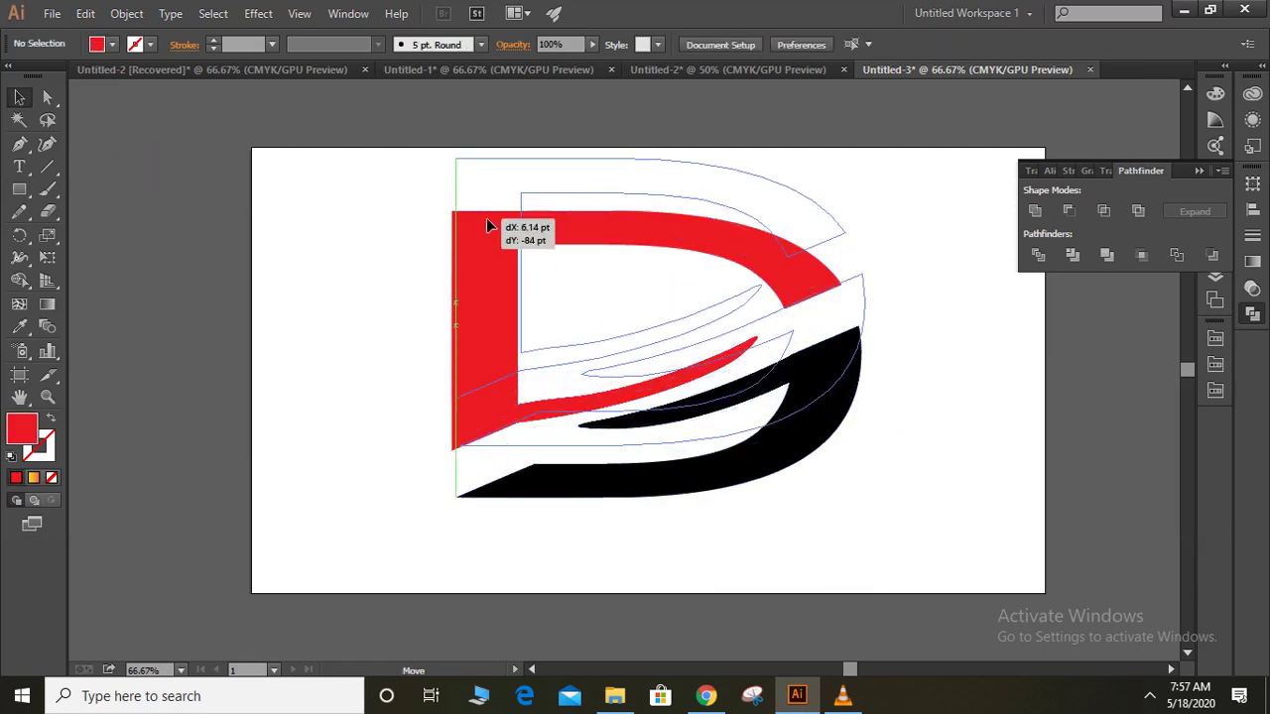
- Type 'THANKS FOR WATCHING' below the logo
{"action": "left_click", "coordinate": [19, 166]}
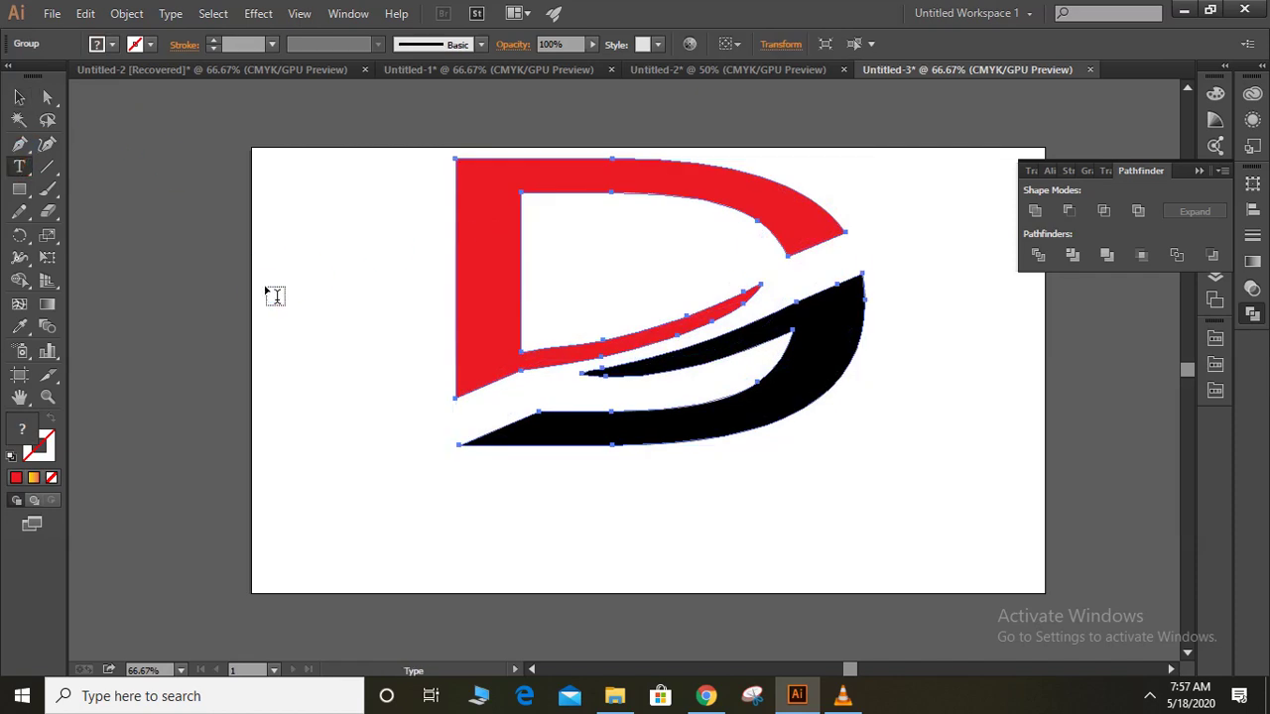
{"action": "left_click", "coordinate": [352, 532]}
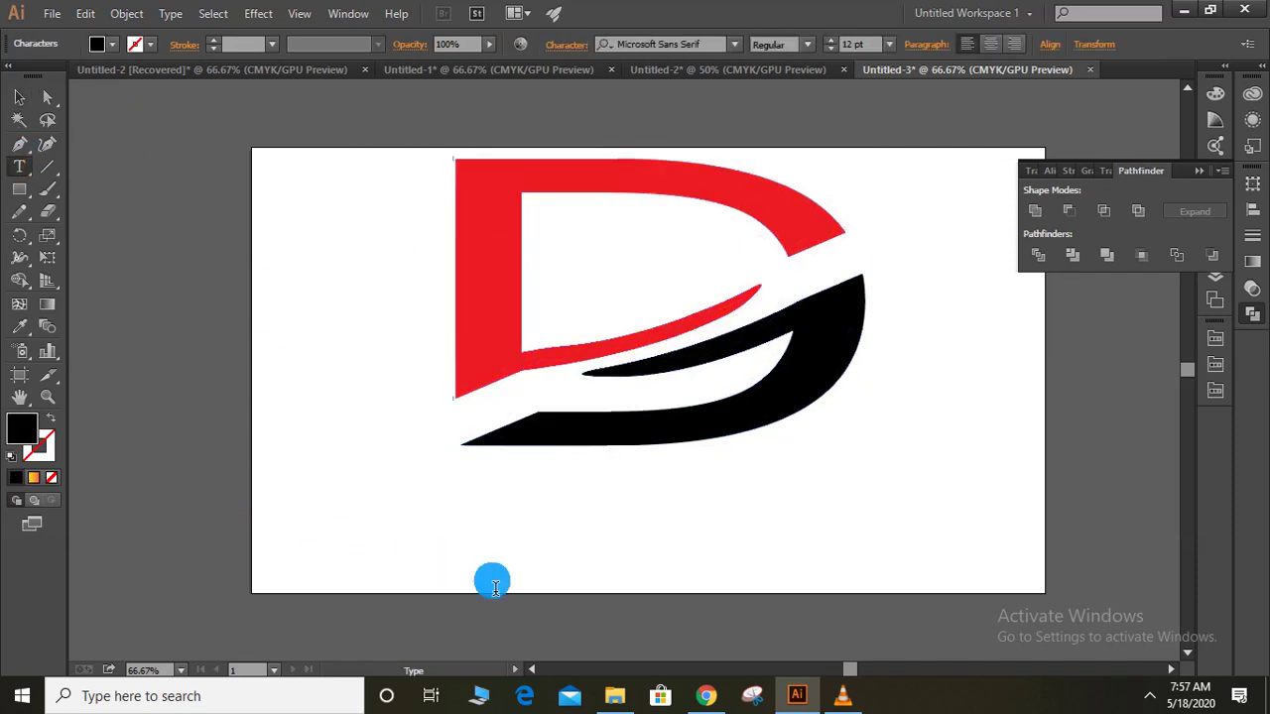
{"action": "type", "text": "THANKS FOR WAT"}
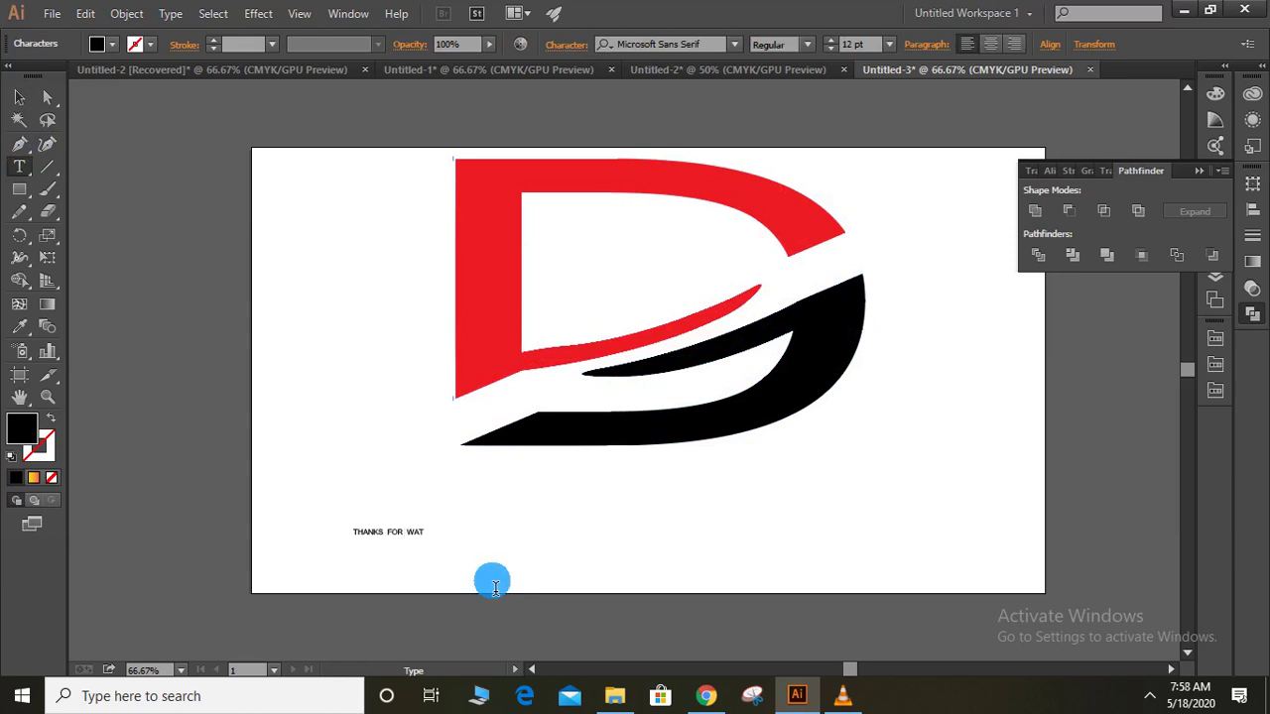
{"action": "type", "text": "CHING"}
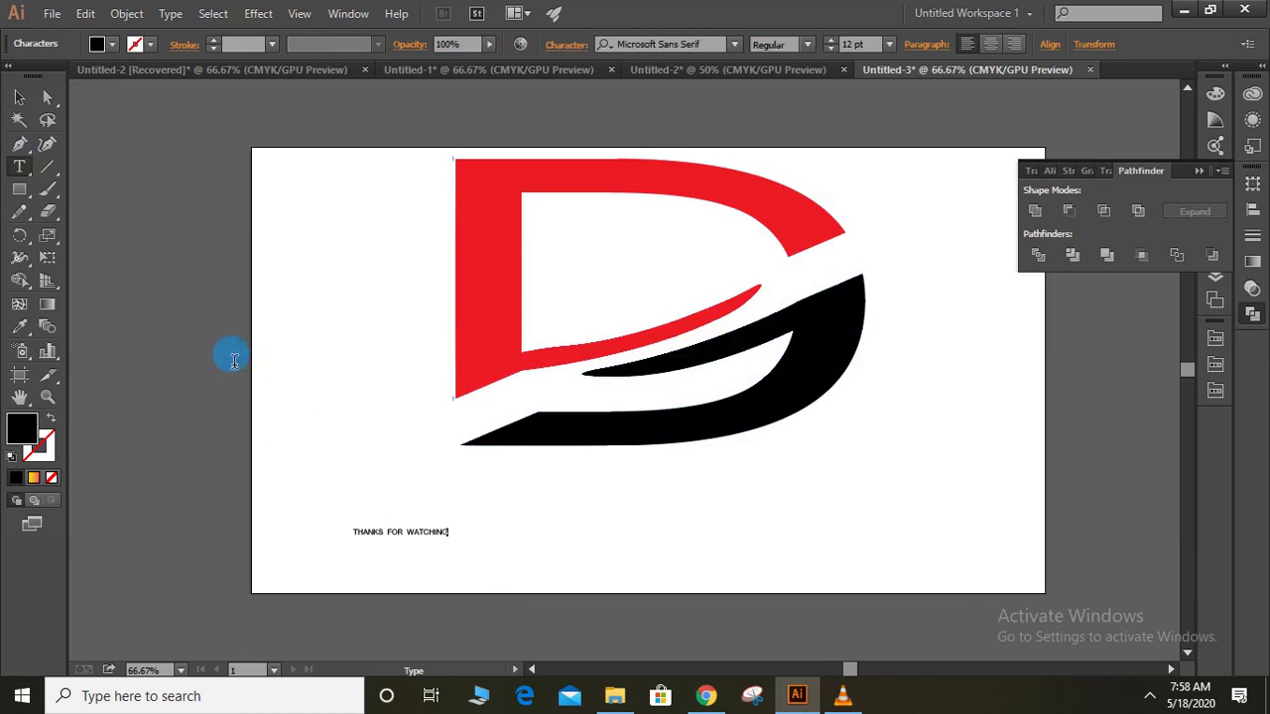
- Scale the caption up, place it under the logo, and stretch it taller
{"action": "left_click", "coordinate": [19, 99]}
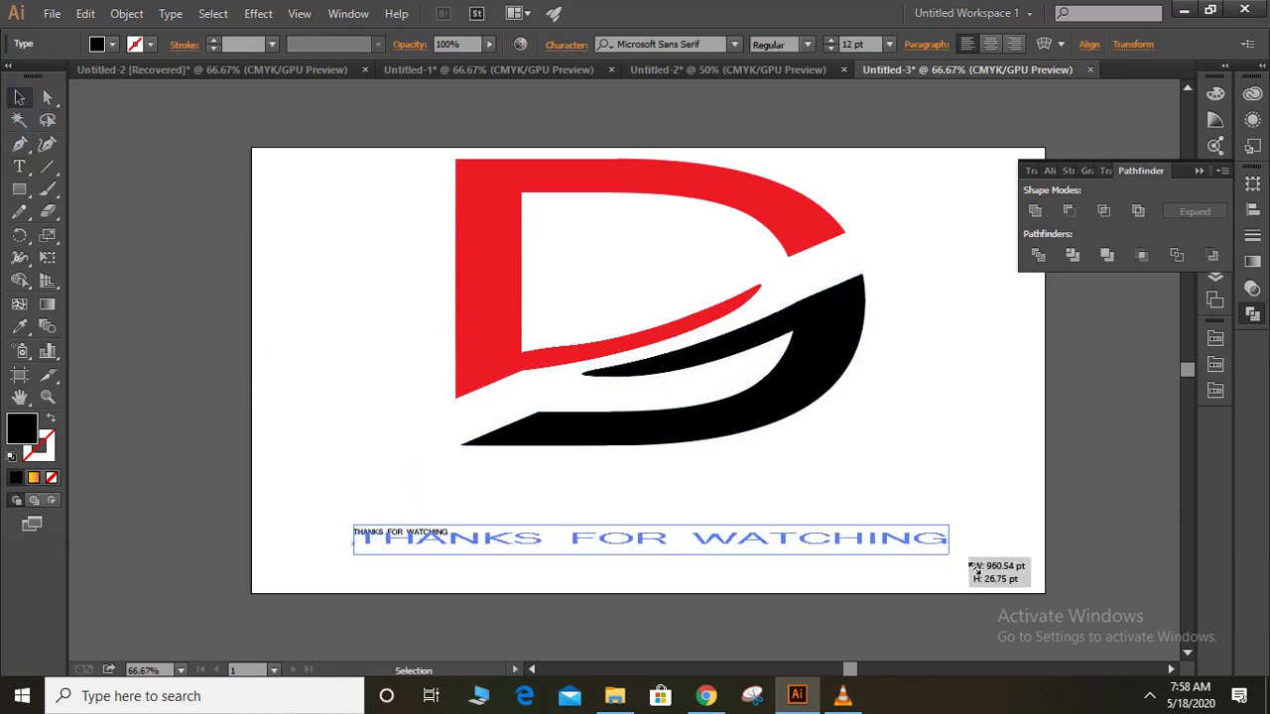
{"action": "left_click_drag", "start_coordinate": [454, 548], "coordinate": [987, 577]}
{"action": "left_click_drag", "start_coordinate": [754, 545], "coordinate": [754, 492]}
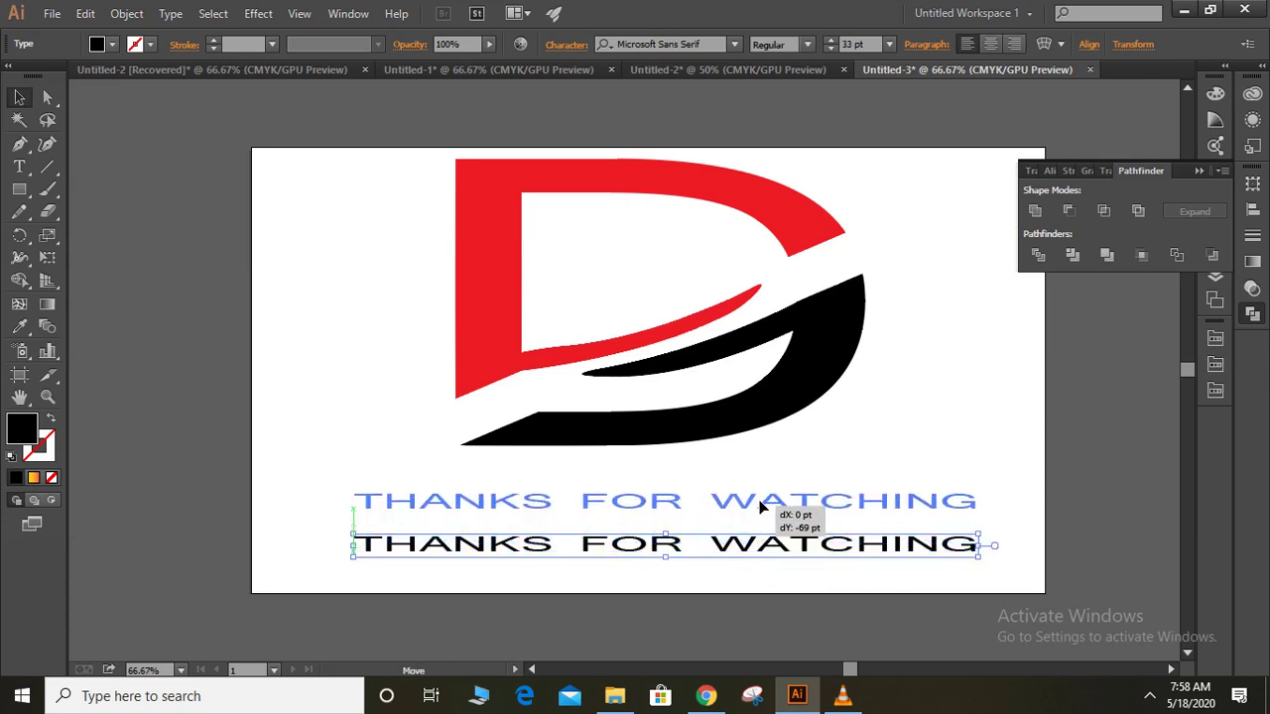
{"action": "left_click_drag", "start_coordinate": [674, 509], "coordinate": [664, 564]}
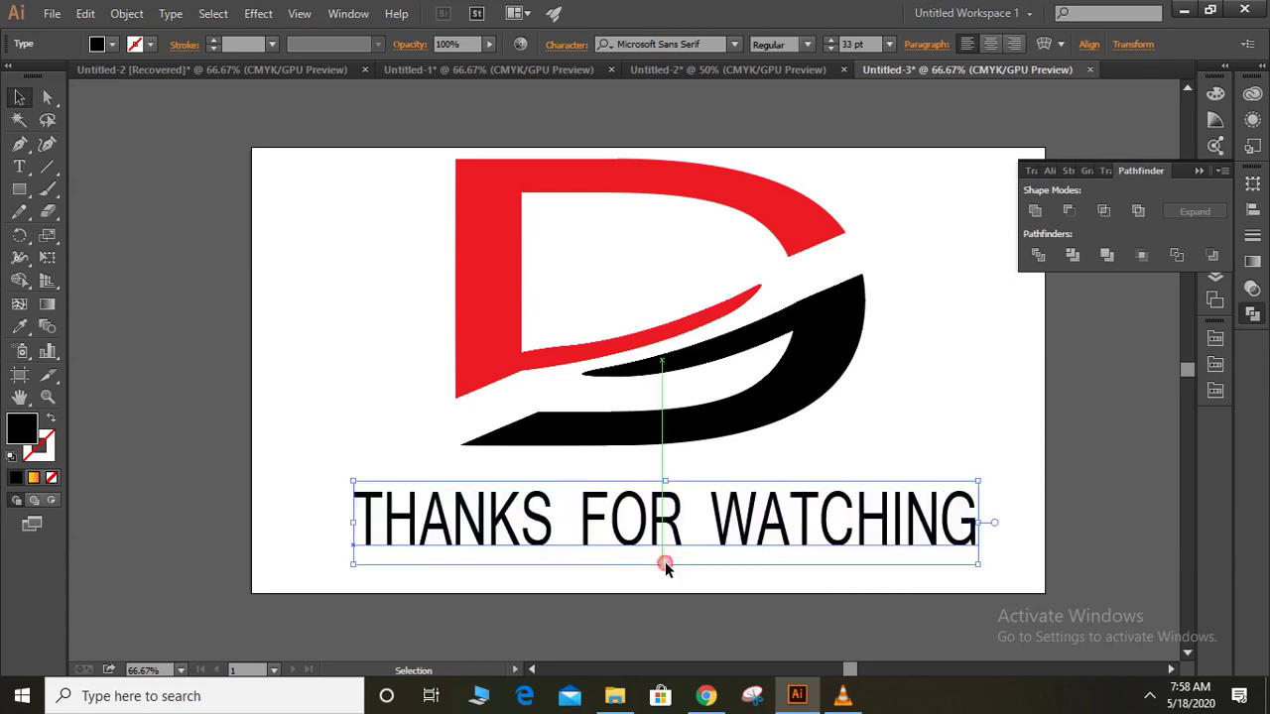
{"action": "left_click", "coordinate": [914, 402]}
{"action": "left_click", "coordinate": [1111, 445]}
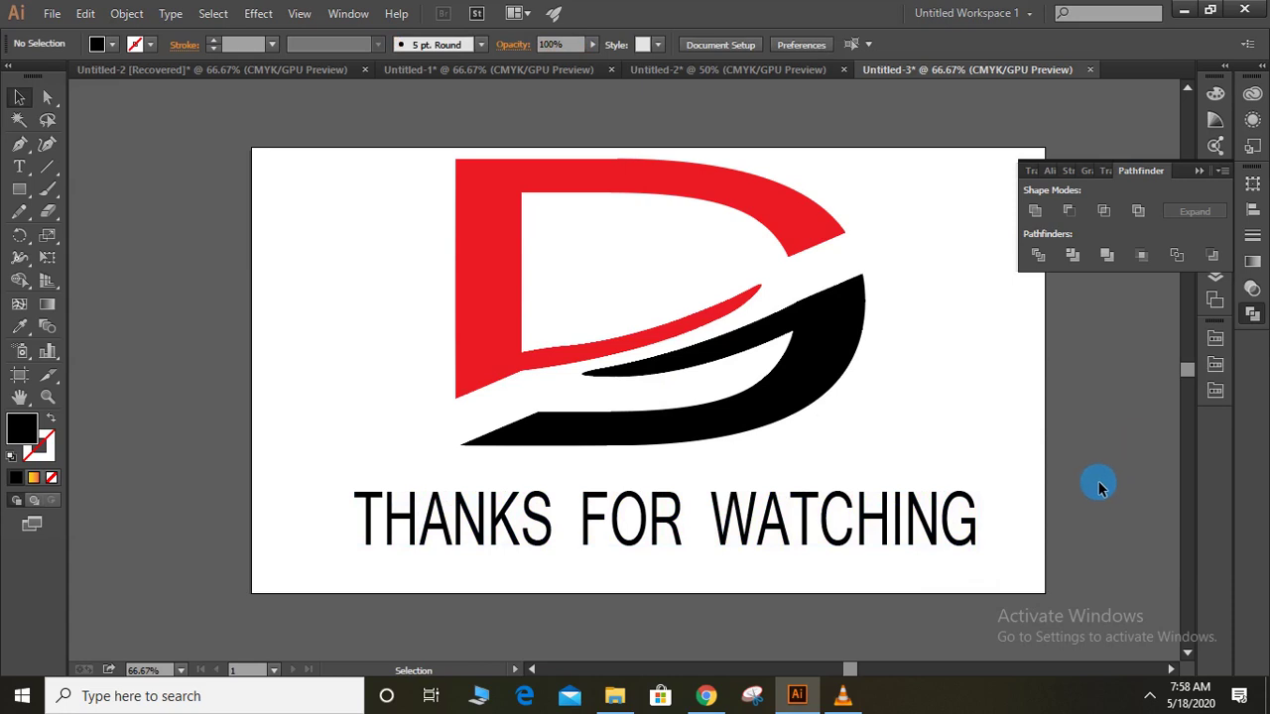